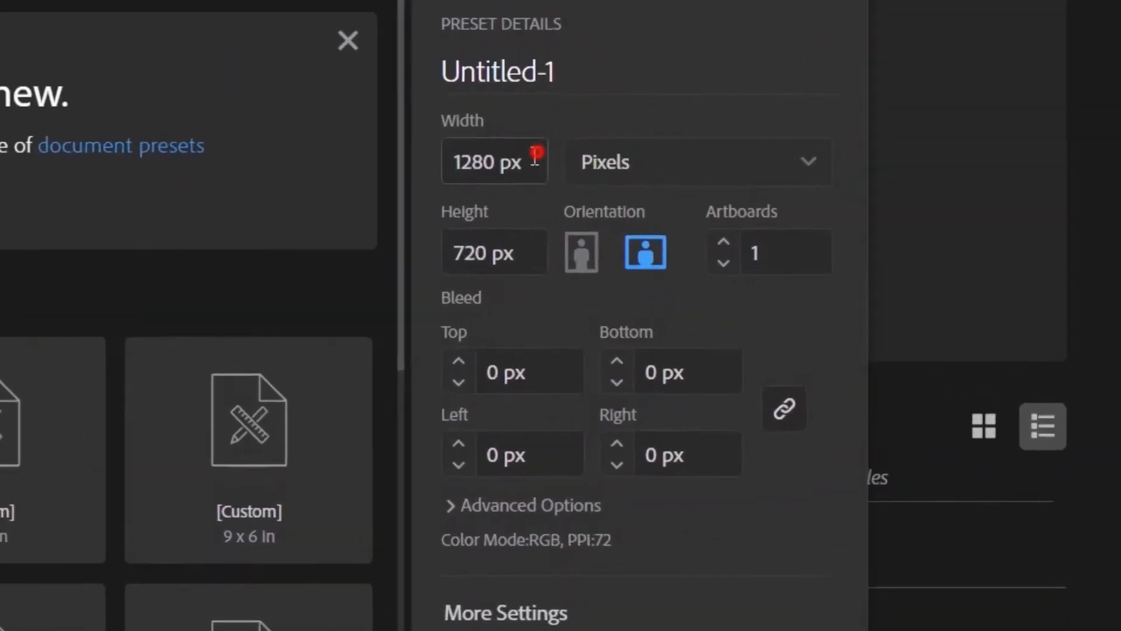
Create a new landscape document 1280 px wide and 720 px high.
left_click(813, 230)
type("1280")
left_click(508, 245)
type("720")
left_click(731, 145)
left_click(664, 477)
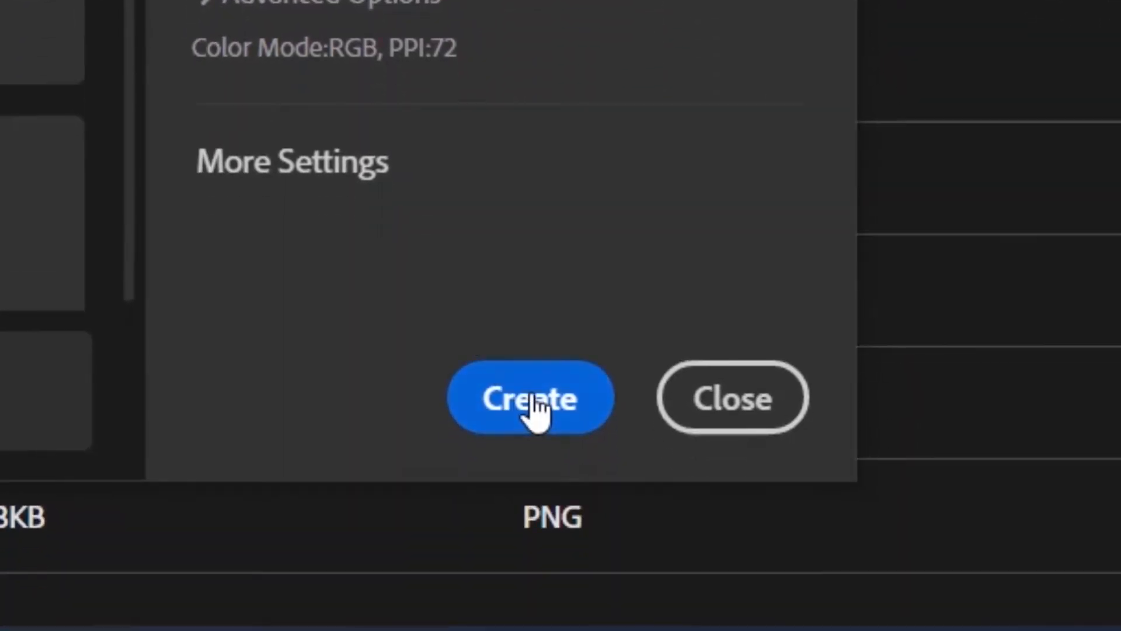
left_click(533, 400)
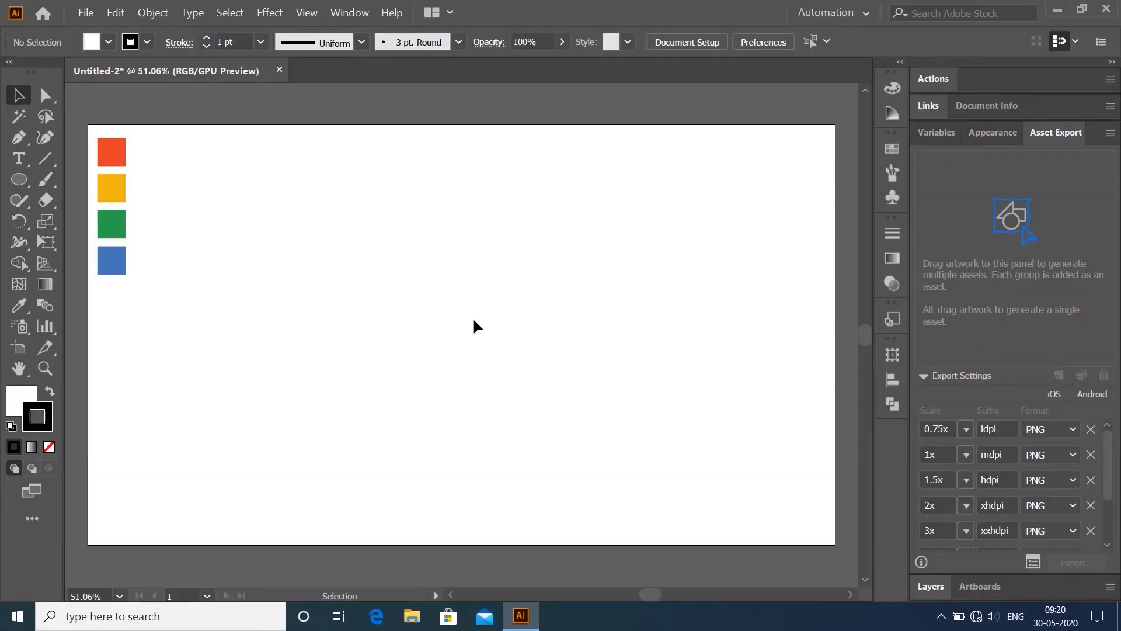
Draw a large unrotated circle with the Ellipse tool and centre it horizontally and vertically on the artboard.
left_click(19, 179)
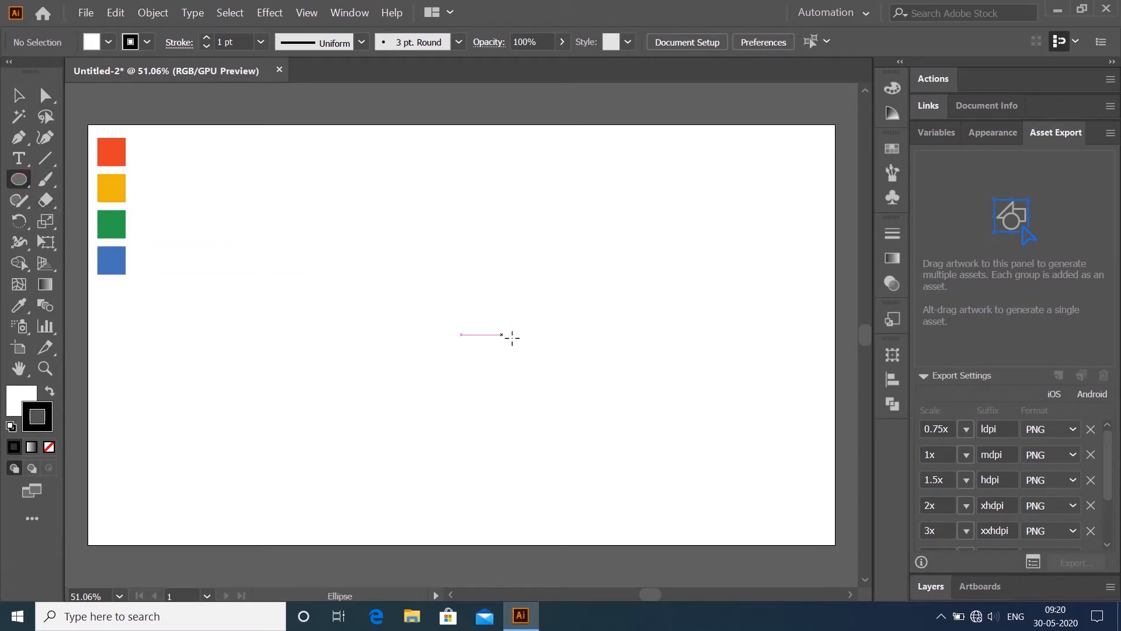
left_click_drag(517, 342, 616, 444)
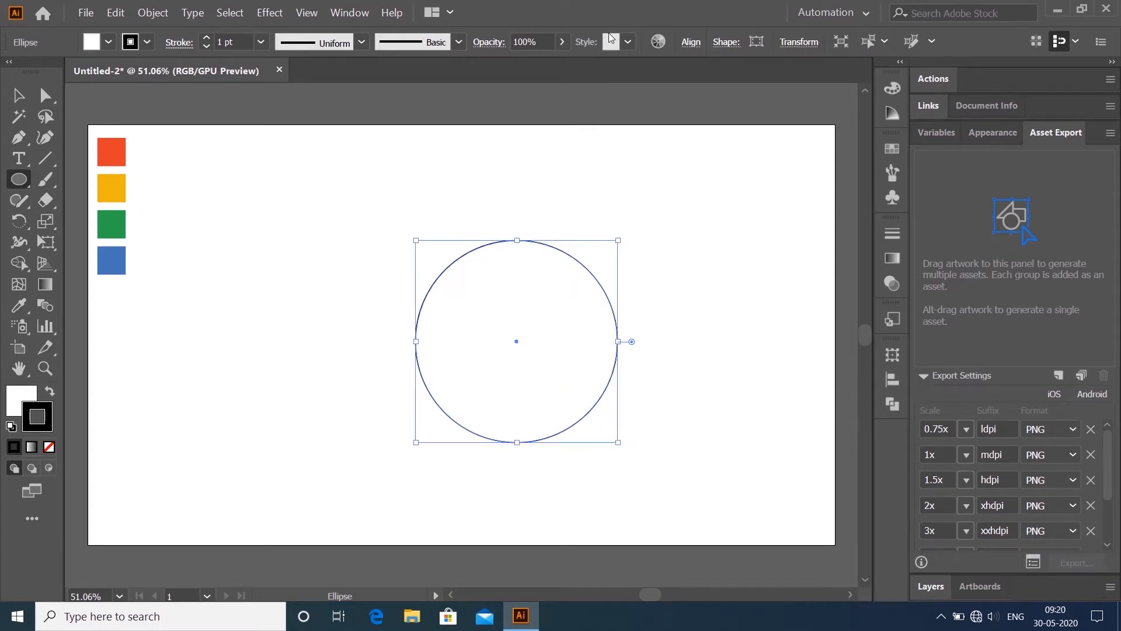
left_click(688, 43)
left_click(546, 91)
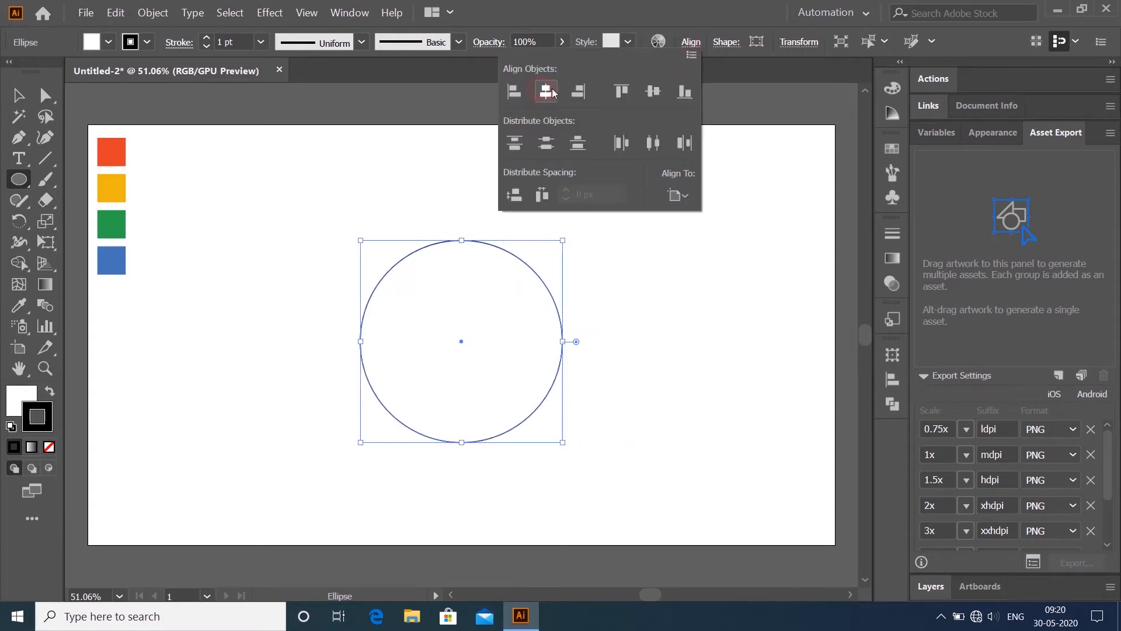
left_click(651, 91)
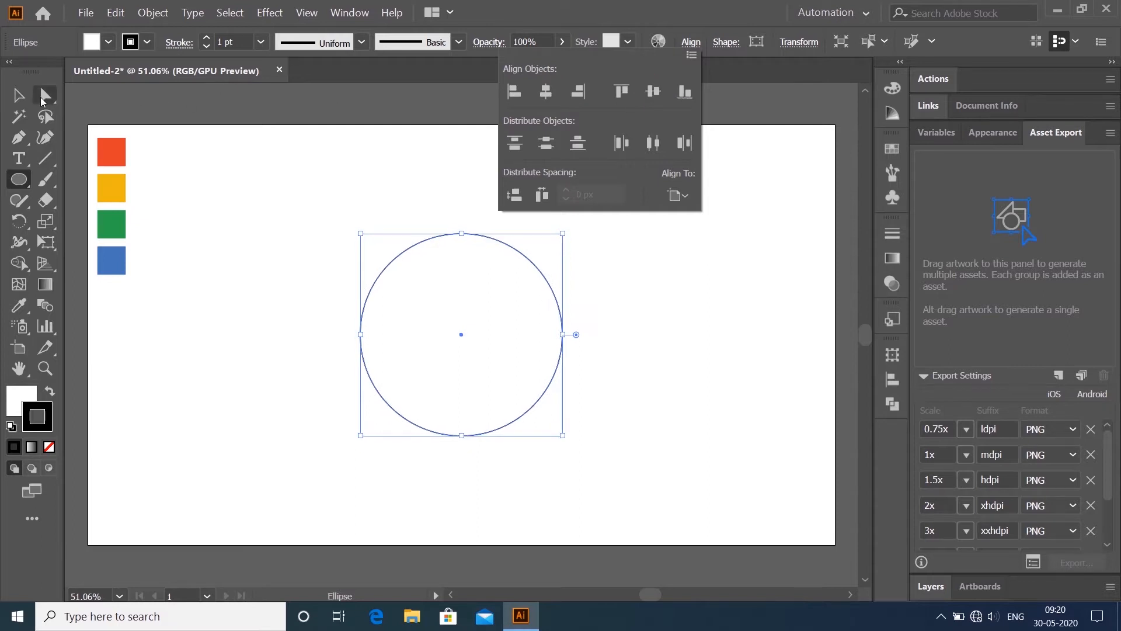
Copy the circle and paste two duplicates in front of the original.
left_click(18, 95)
left_click(511, 116)
left_click(535, 264)
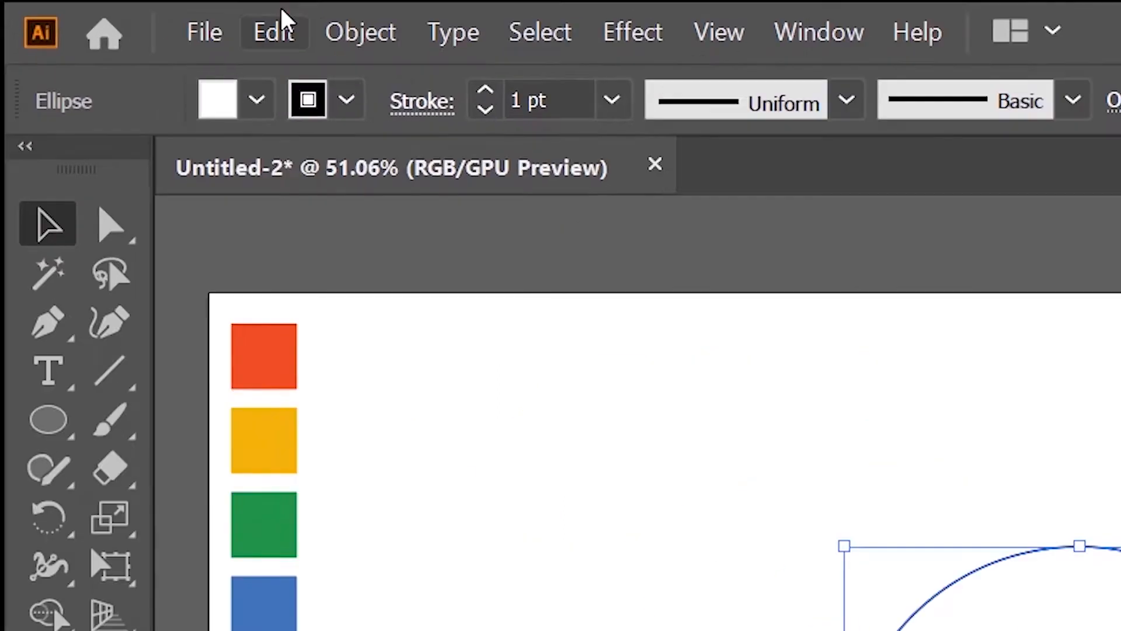
left_click(119, 12)
left_click(314, 175)
left_click(268, 35)
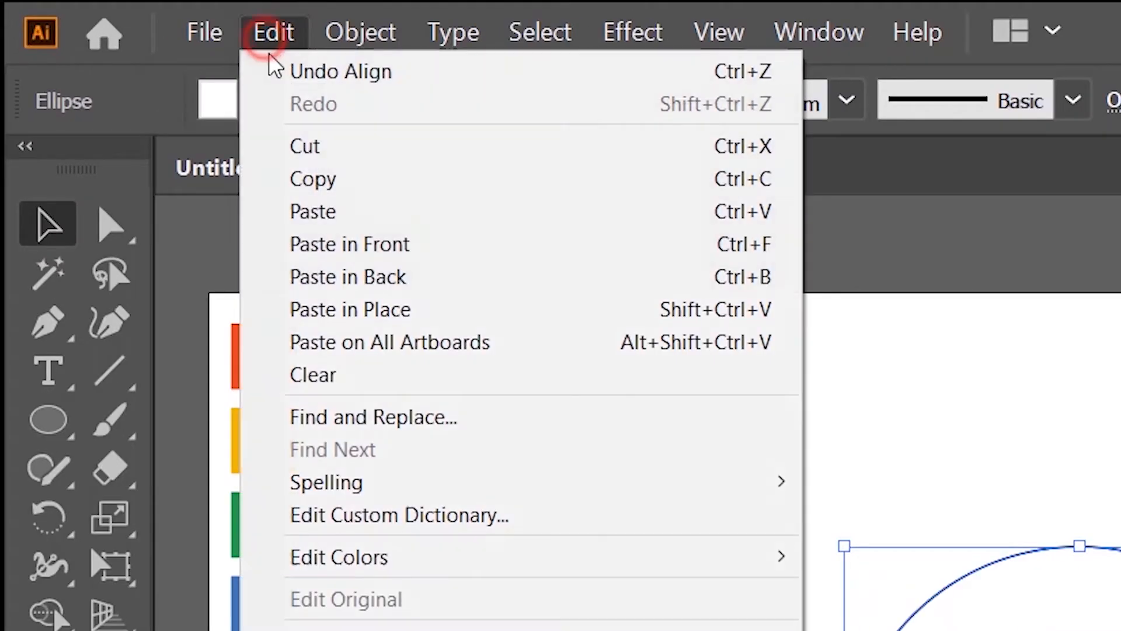
left_click(331, 244)
left_click(274, 32)
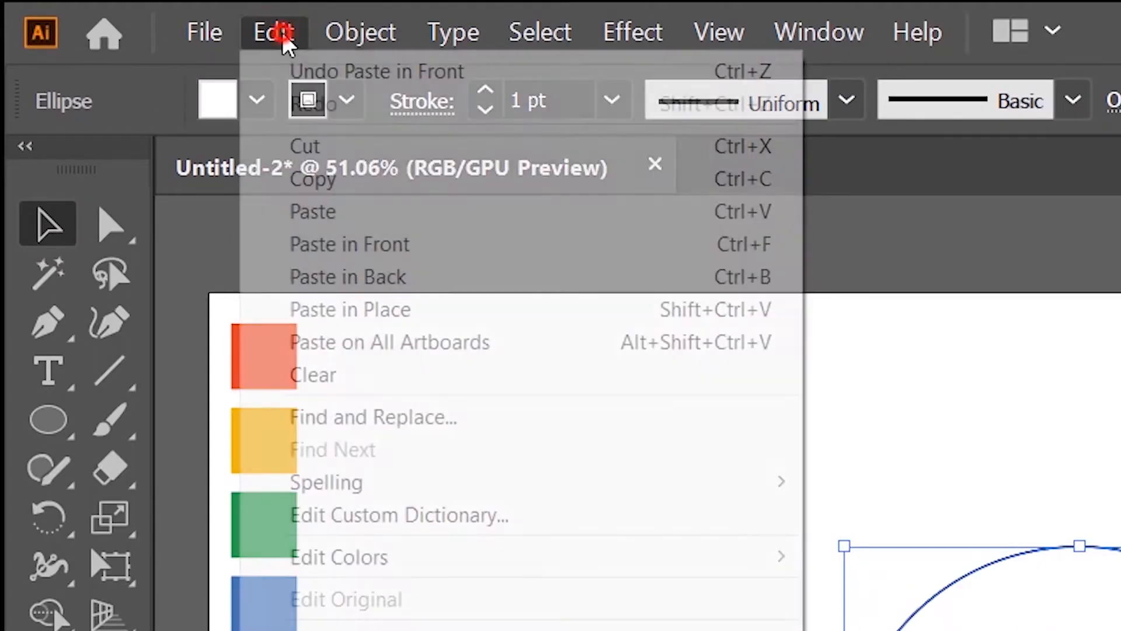
left_click(342, 188)
left_click(268, 33)
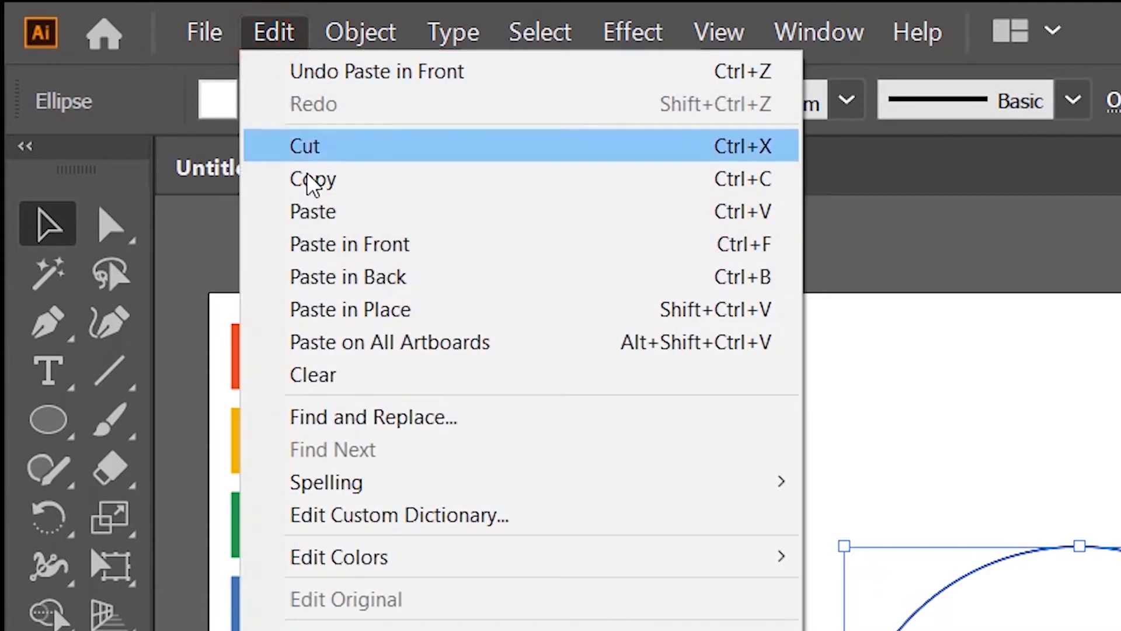
left_click(335, 243)
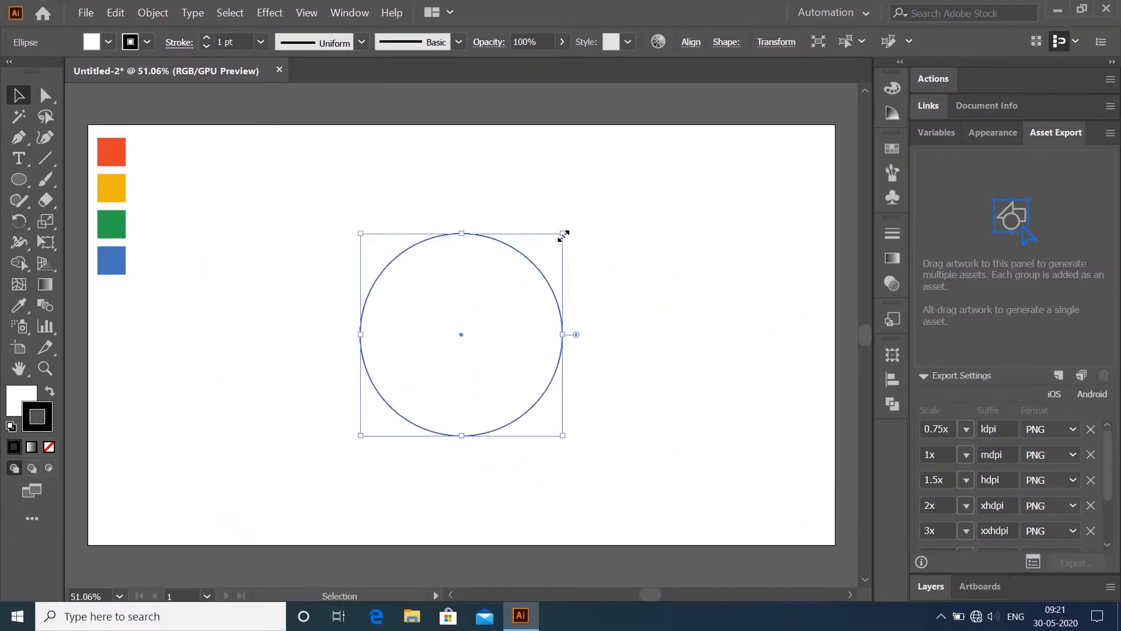
Scale the two duplicate circles down about their centre, one to roughly a third of the original and the other slightly larger.
left_click_drag(562, 235, 500, 298)
left_click(534, 262)
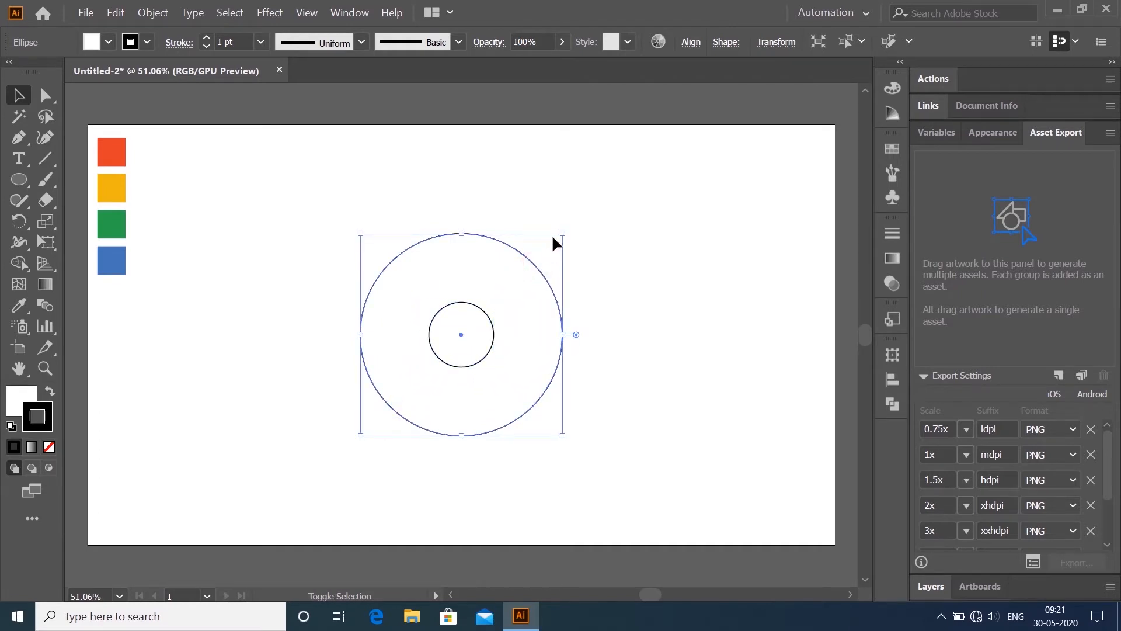
left_click_drag(564, 234, 507, 297)
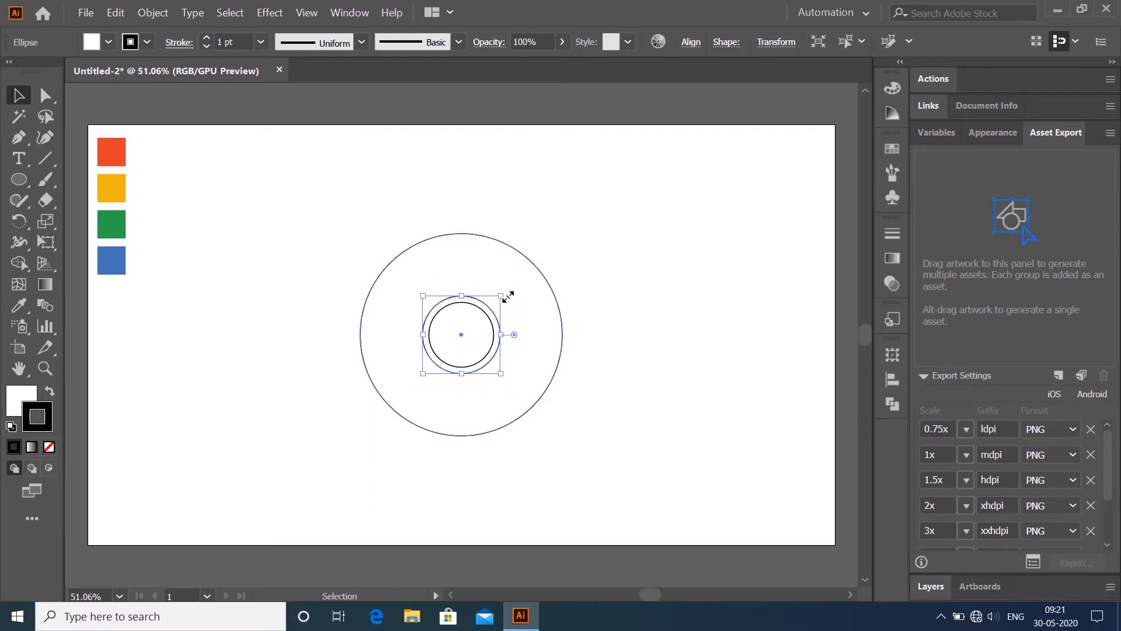
left_click(225, 157)
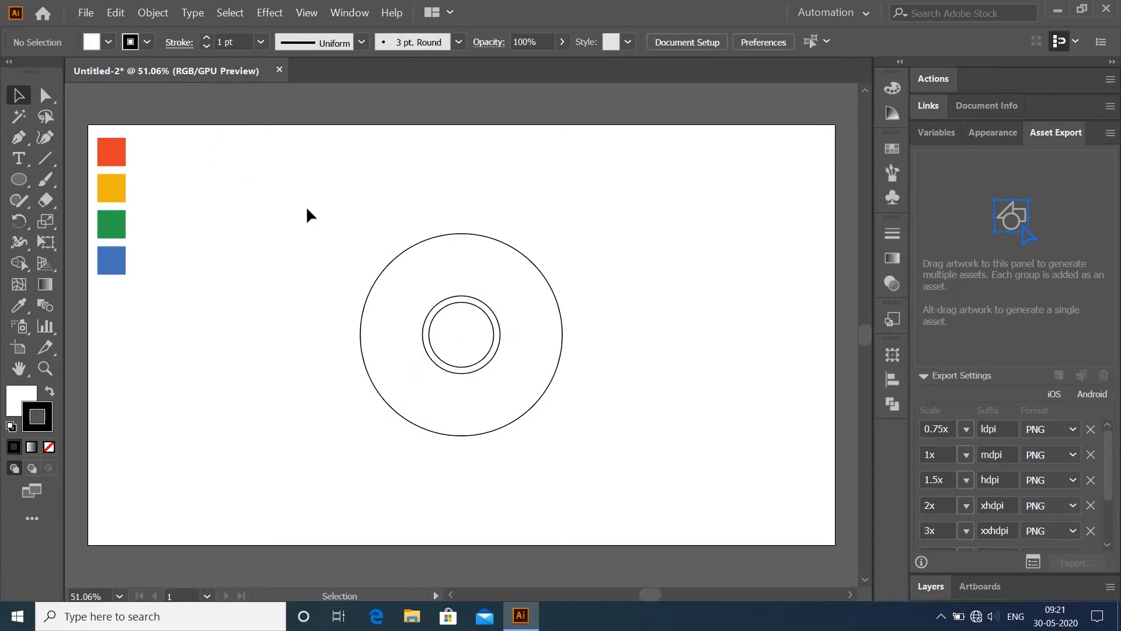
Remove the fill from all three concentric circles, keeping their black strokes.
left_click_drag(310, 185, 636, 450)
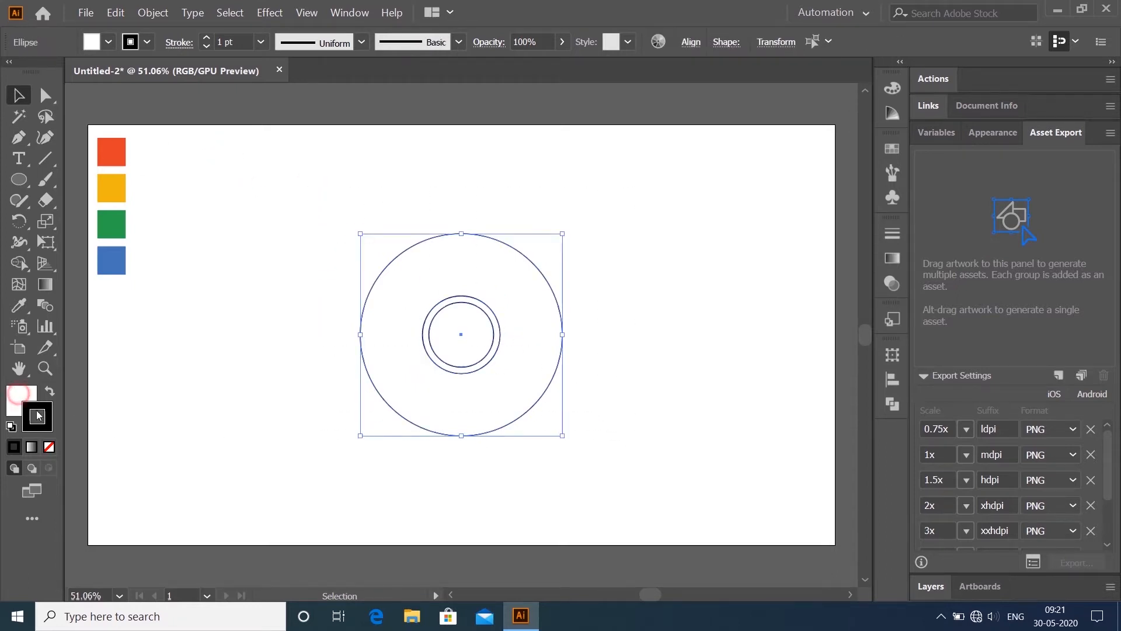
left_click(19, 395)
left_click(49, 446)
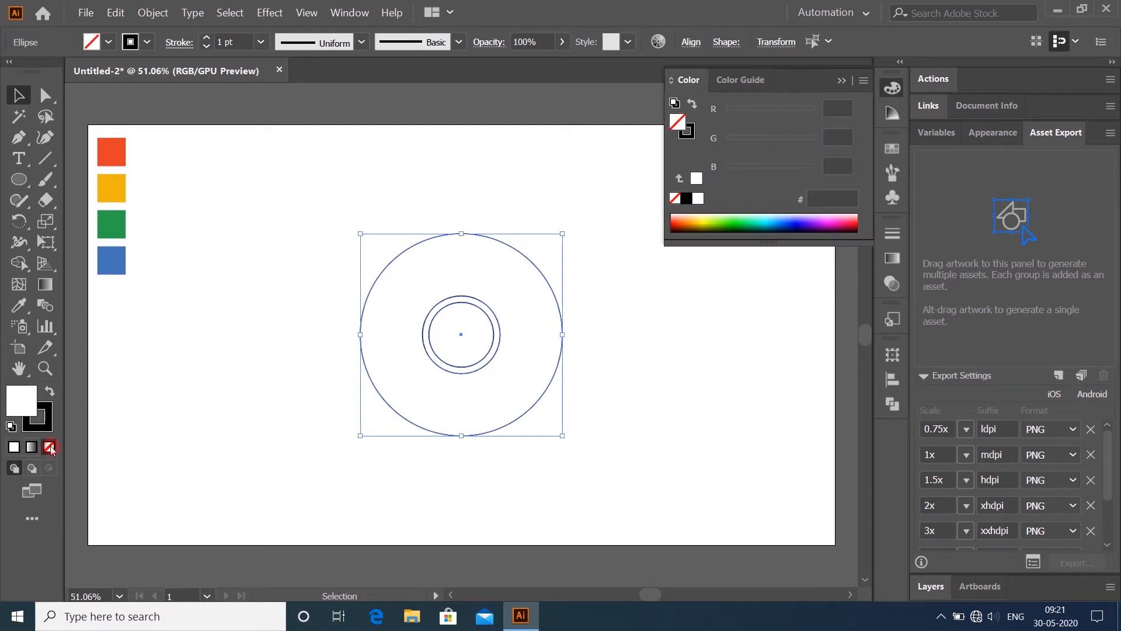
left_click(842, 80)
left_click(607, 144)
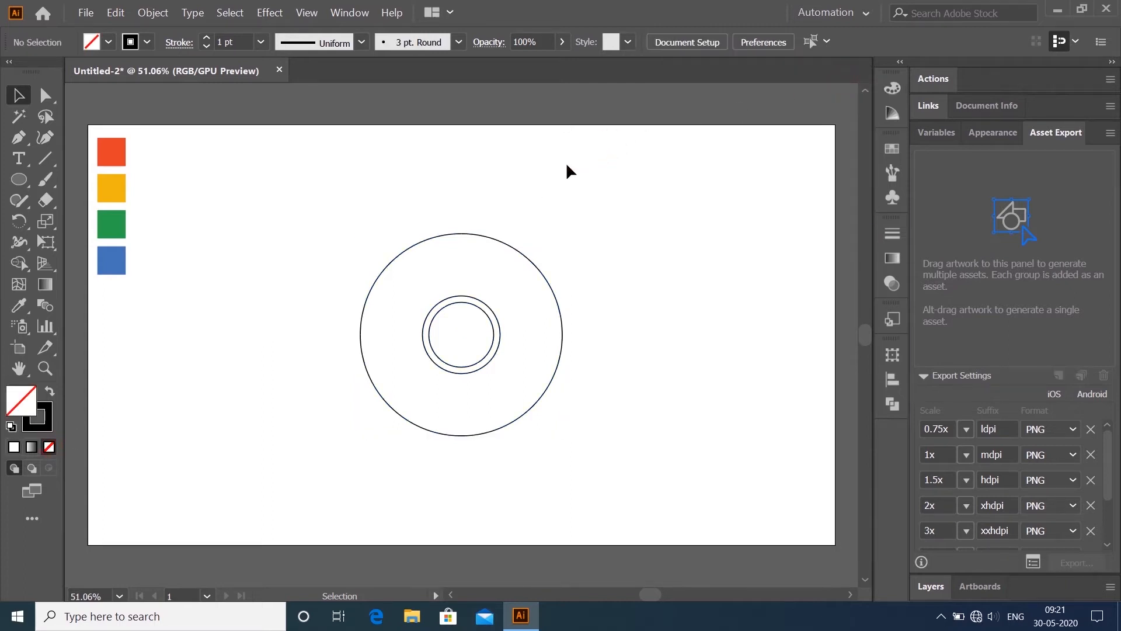
Draw a horizontal line with the Pen tool from the top of the middle circle to beyond the outer circle's right edge.
left_click(17, 138)
scroll(467, 299, "up", 2)
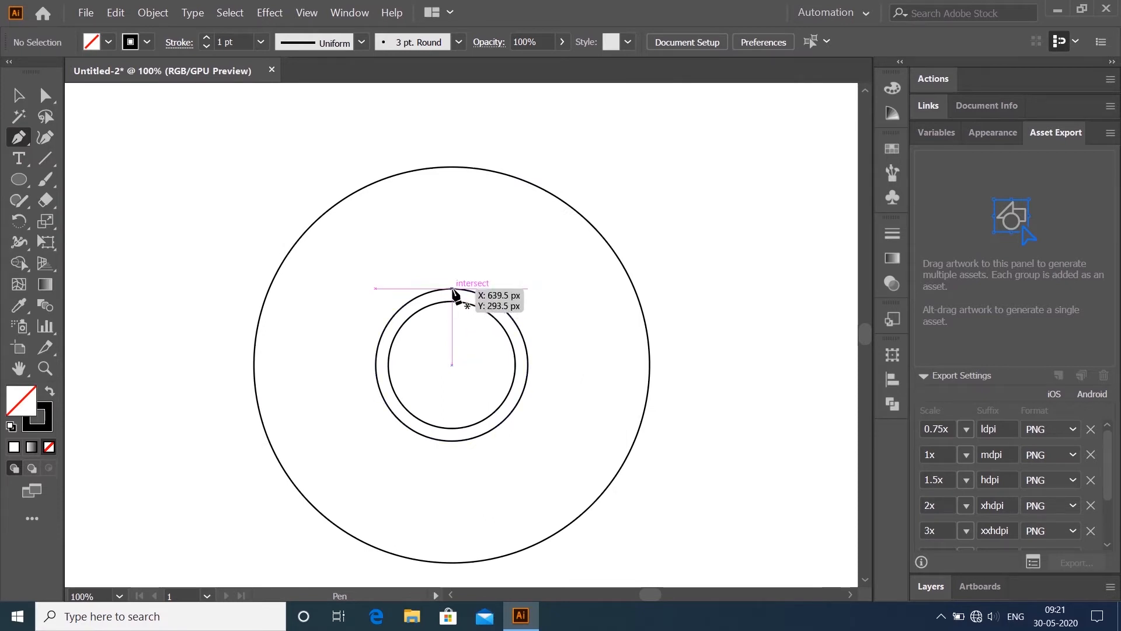
left_click(453, 289)
left_click_drag(698, 289, 694, 303)
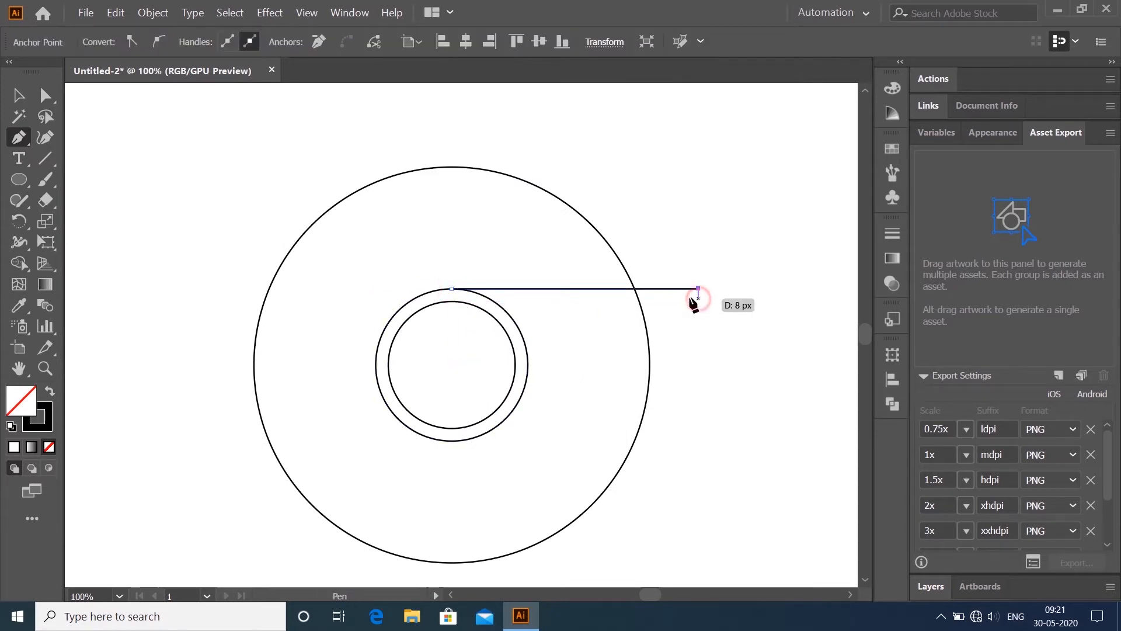
left_click(19, 95)
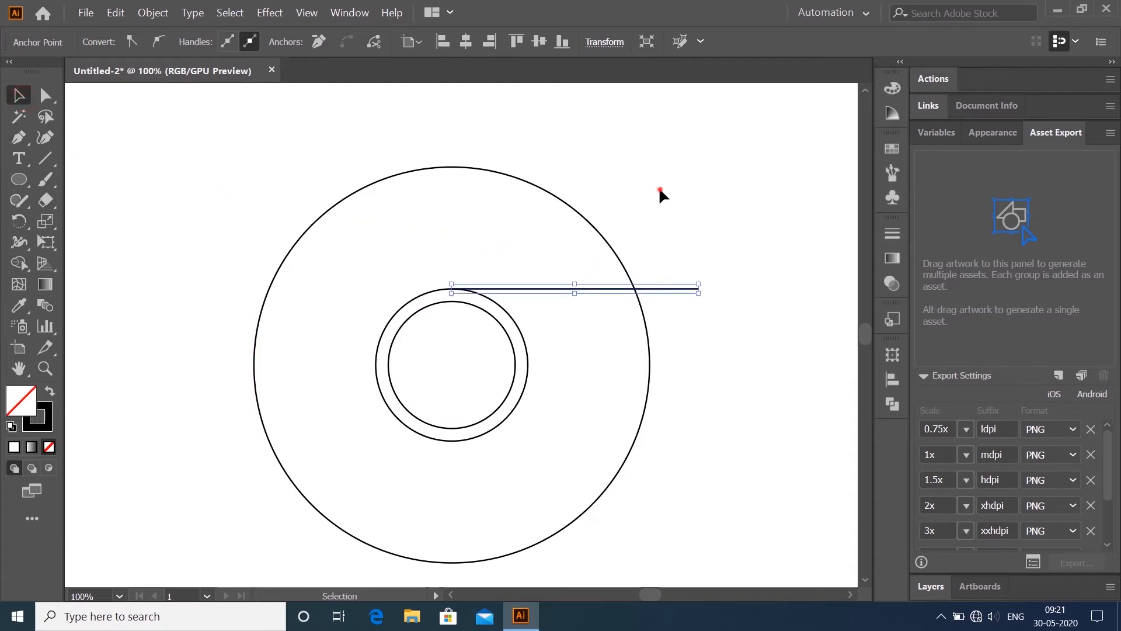
left_click(603, 318)
Draw a slanted Pen line from the middle circle's lower-right edge down and left to just past the bottom of the outer circle.
left_click(18, 140)
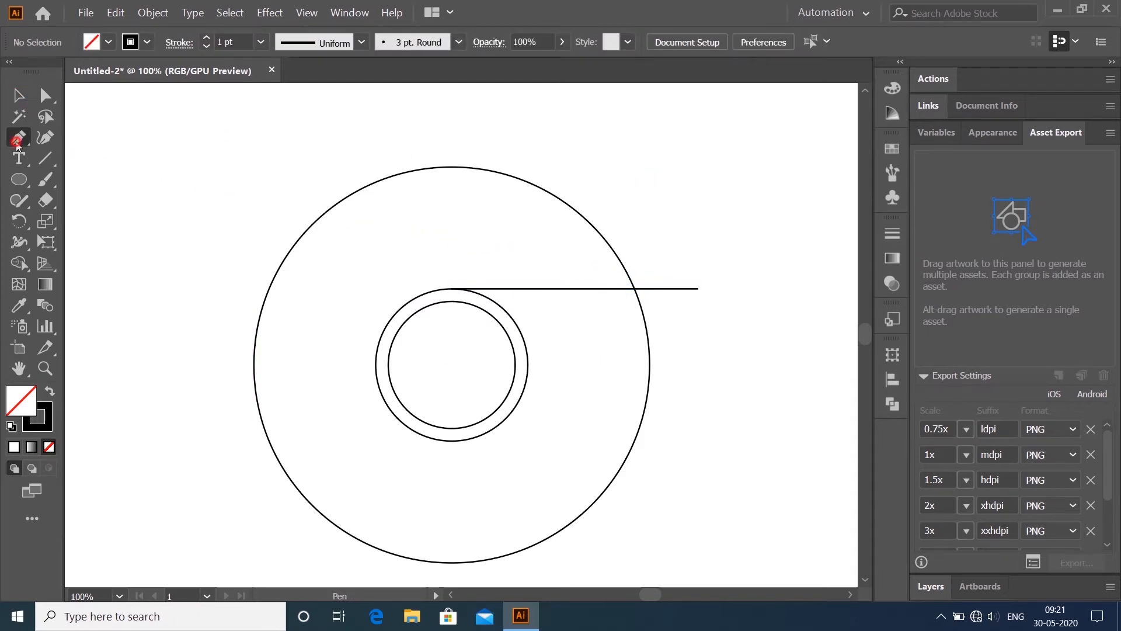
left_click(510, 414)
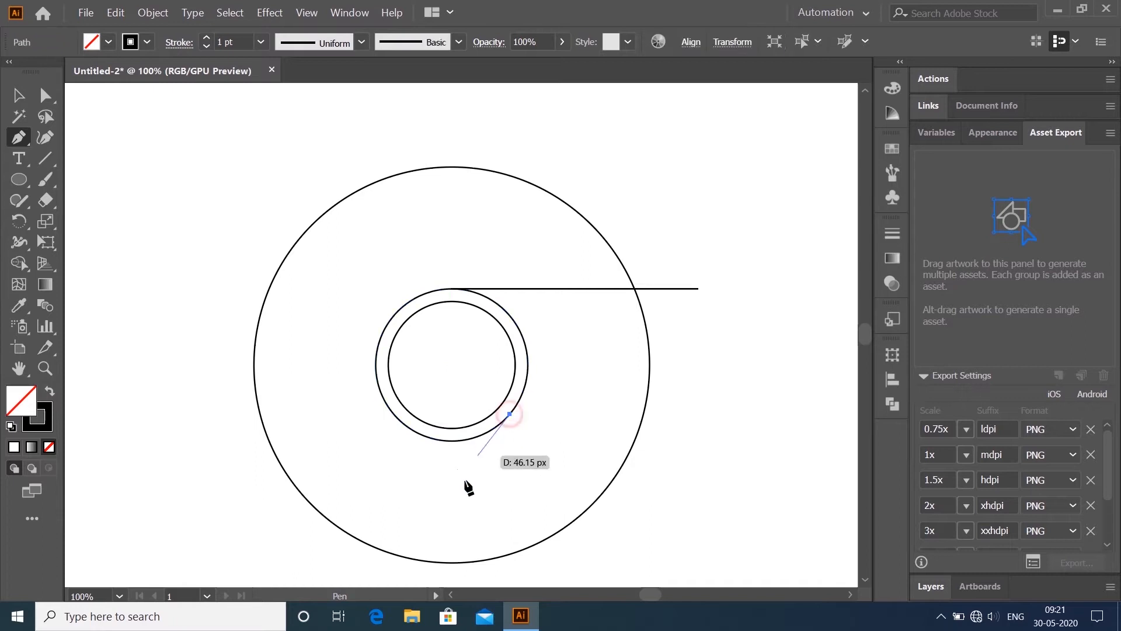
left_click(408, 568)
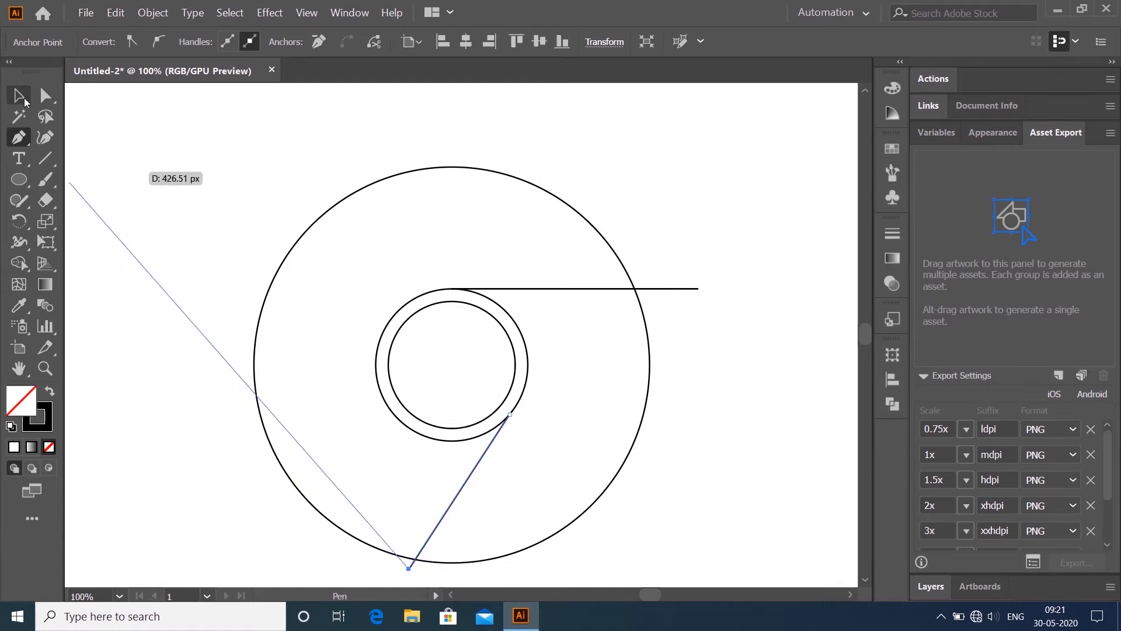
key("ctrl+z")
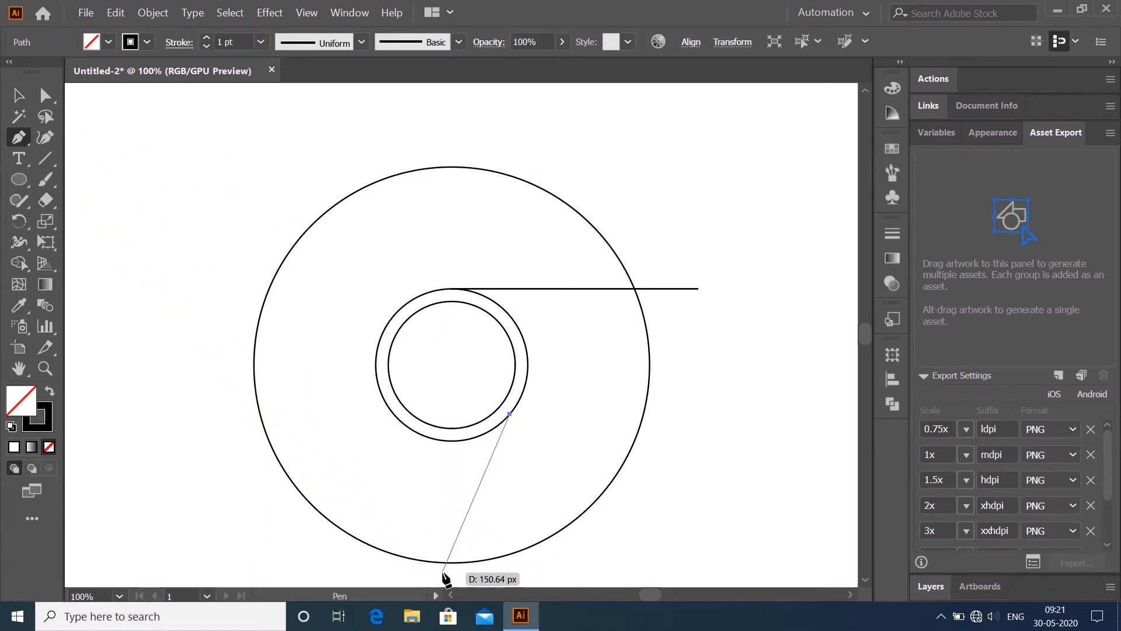
left_click(431, 569)
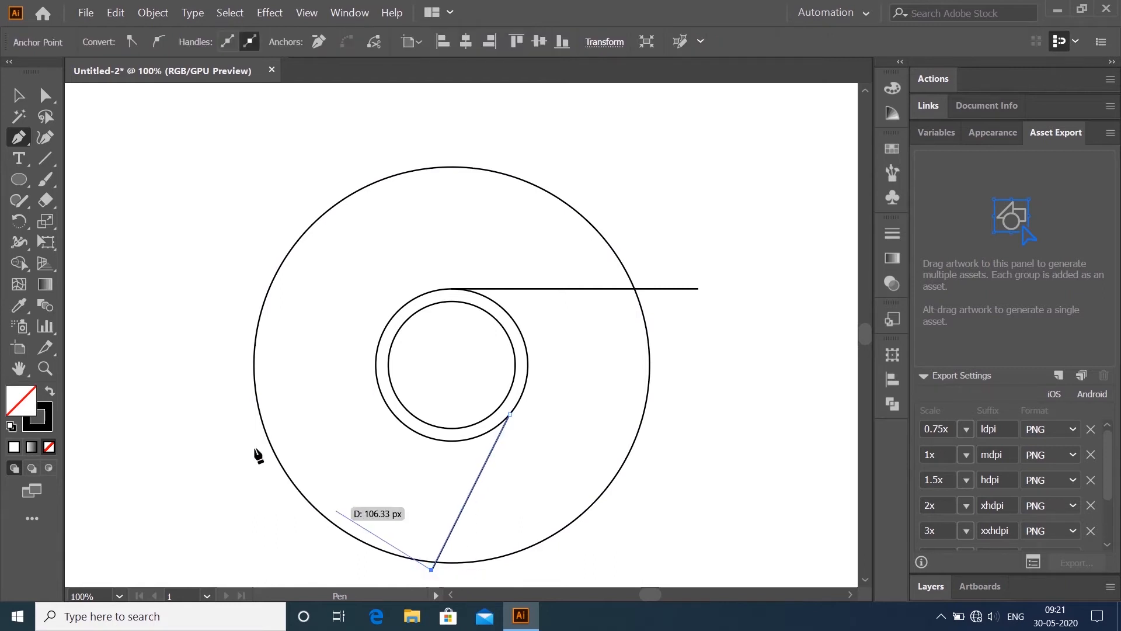
left_click(17, 93)
left_click(72, 175)
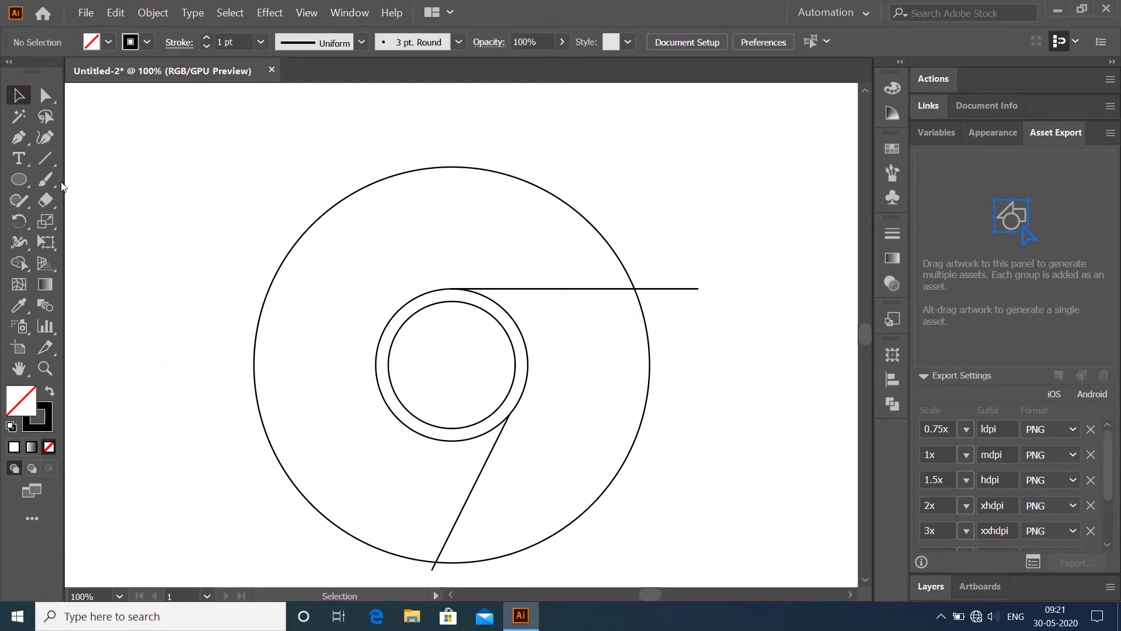
Draw a third Pen line from the middle circle's left edge up and left to beyond the outer circle.
left_click(19, 137)
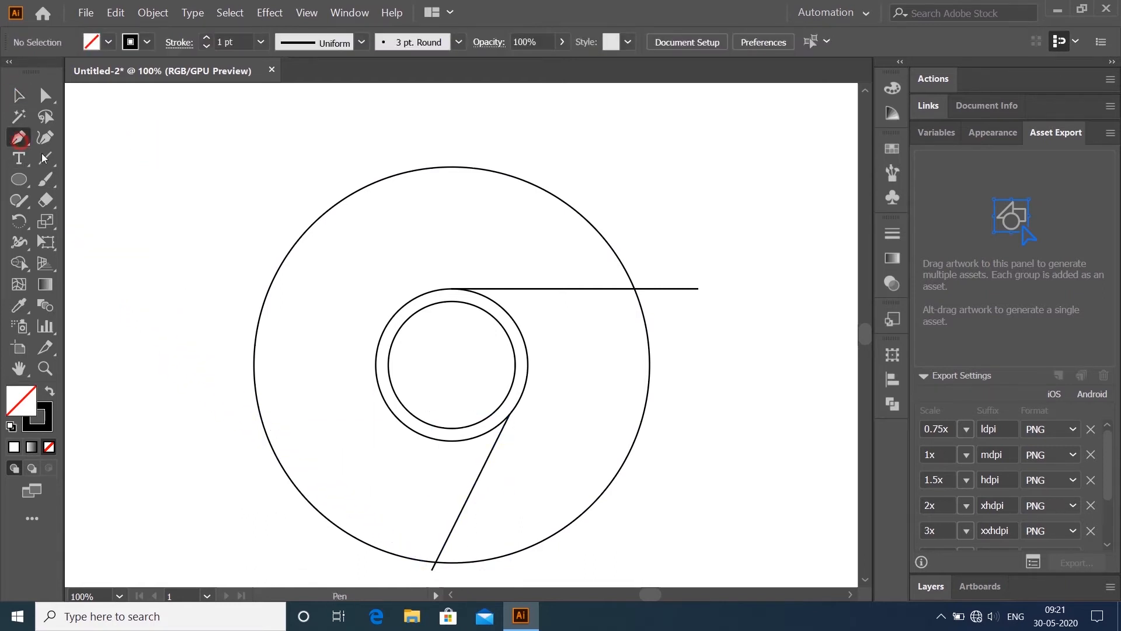
left_click(377, 380)
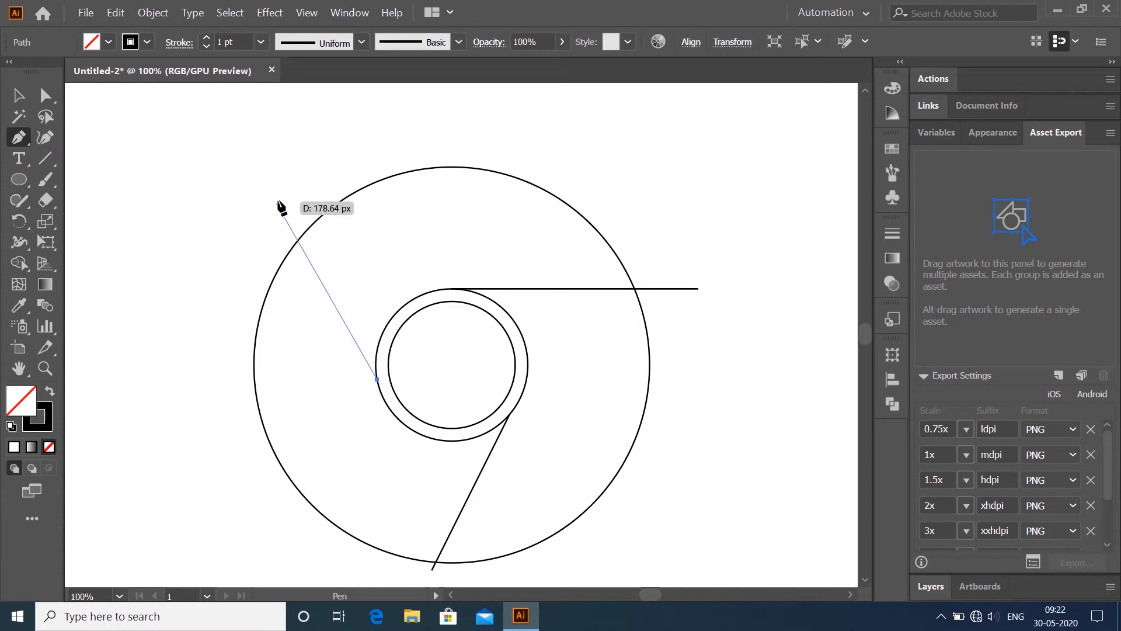
left_click(279, 197)
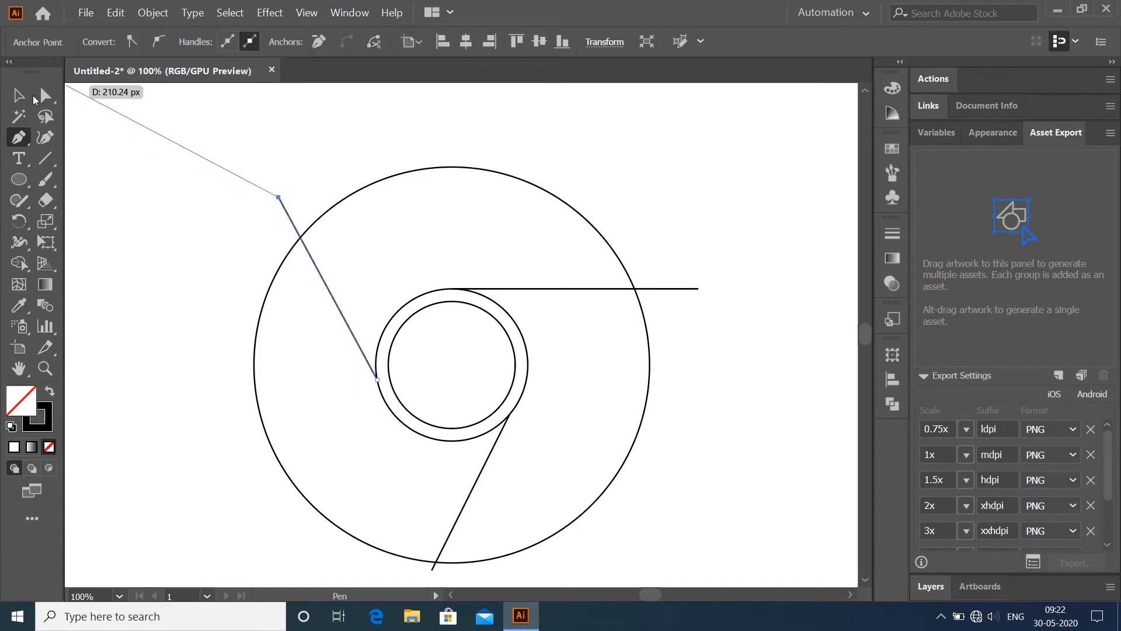
left_click(29, 96)
left_click(163, 107)
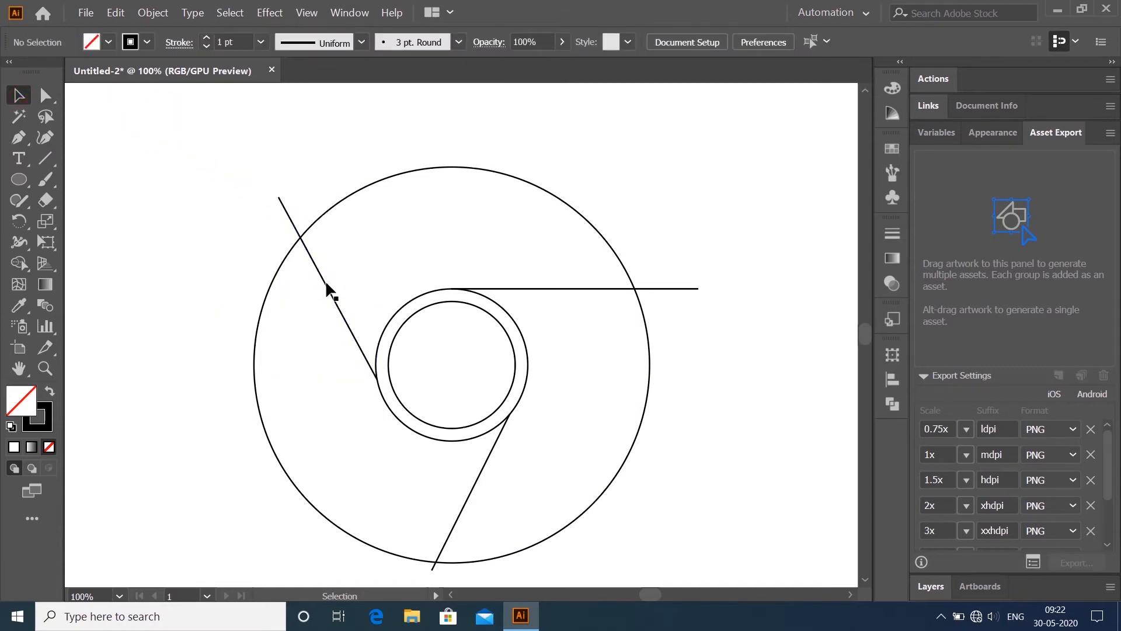
Extend the inner ends of the three lines slightly so they overlap the middle circle, and nudge the horizontal line down one increment.
left_click(325, 279)
left_click_drag(377, 379, 387, 397)
left_click(506, 420)
left_click_drag(506, 417, 519, 397)
left_click(622, 288)
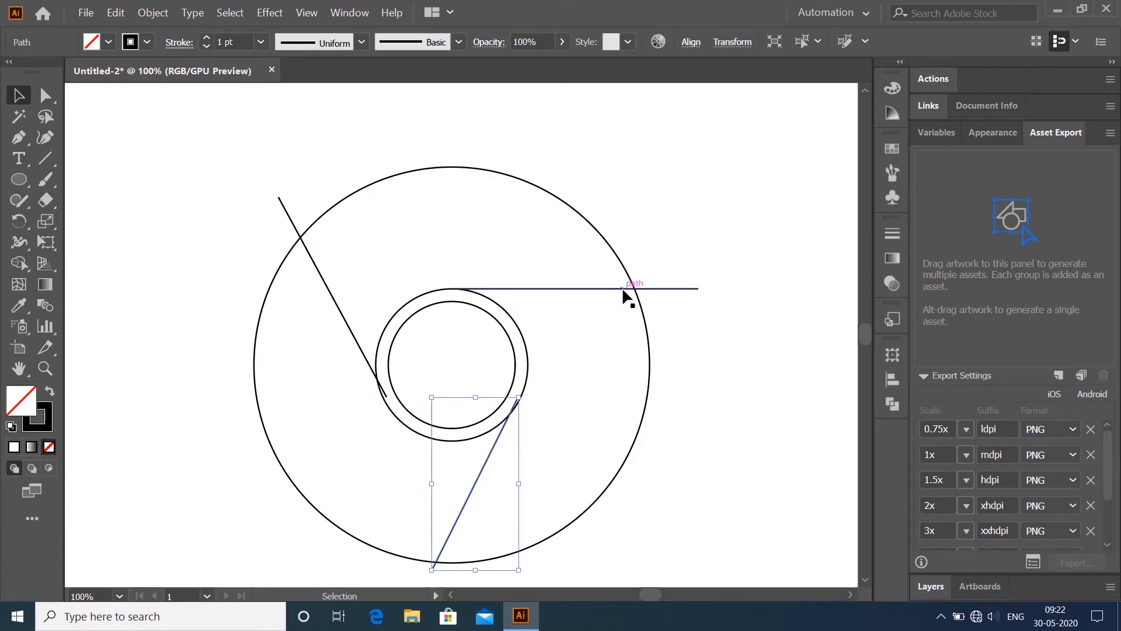
left_click_drag(452, 292, 442, 292)
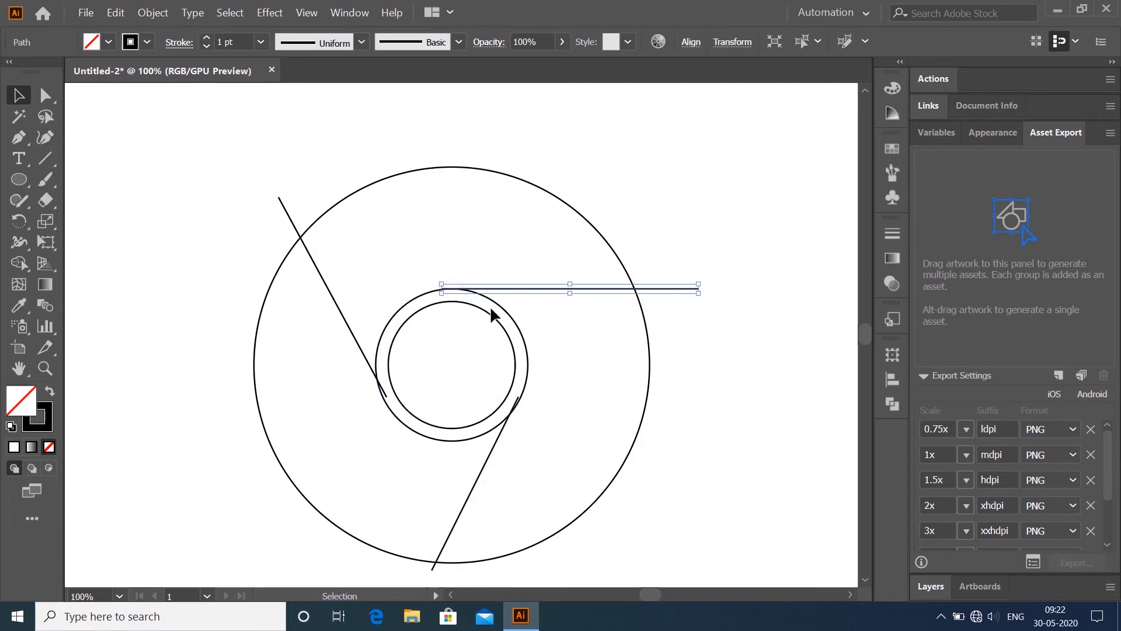
key("Down")
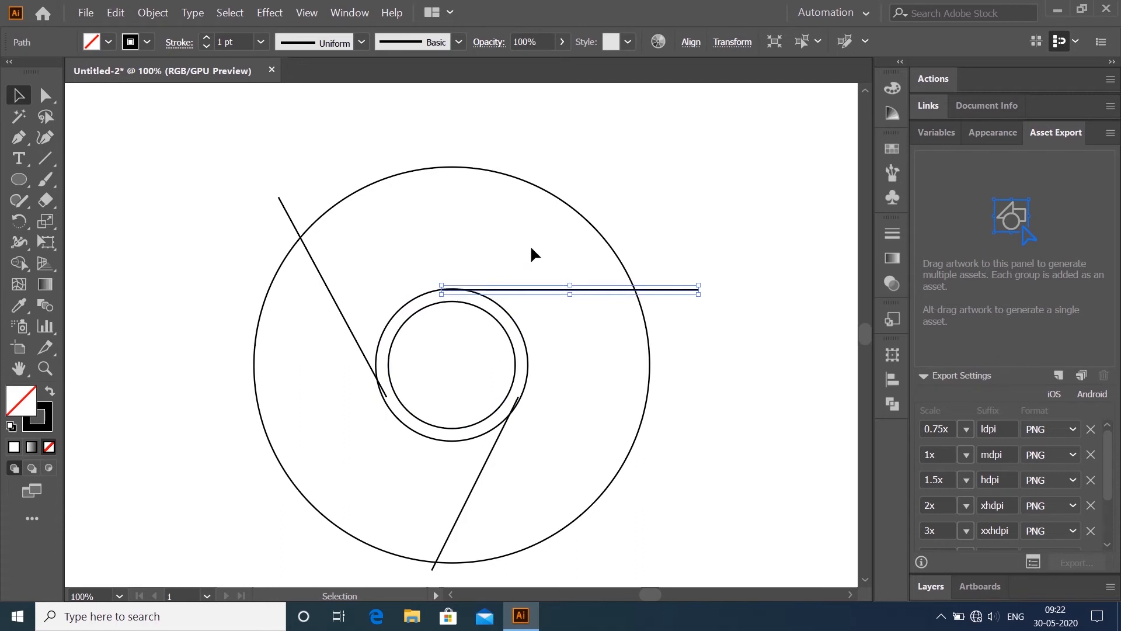
left_click(673, 188)
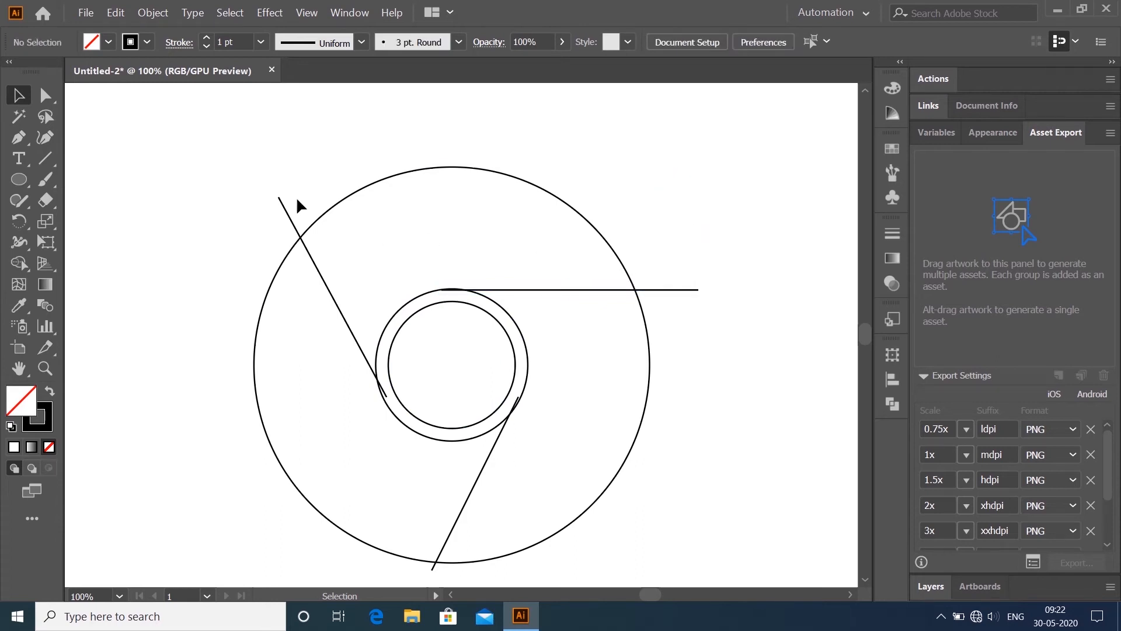
Select all circles and lines, form the three outer segments with the Shape Builder tool, and trim the line ends outside the outer circle.
left_click_drag(192, 140, 808, 553)
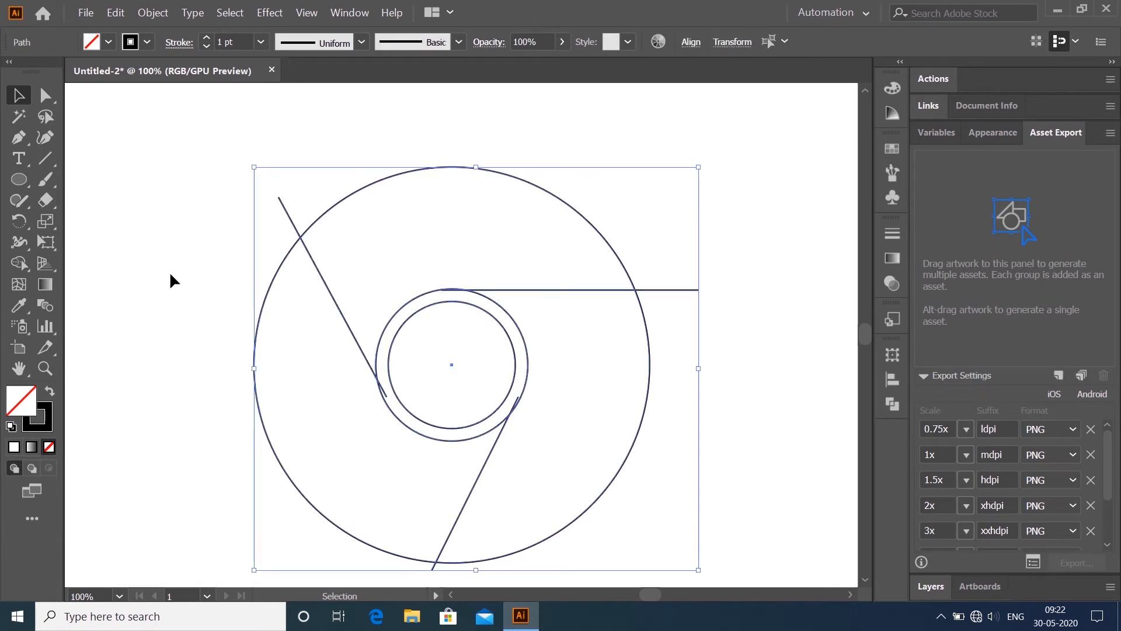
left_click(18, 264)
left_click(380, 267)
left_click(555, 345)
left_click(432, 466)
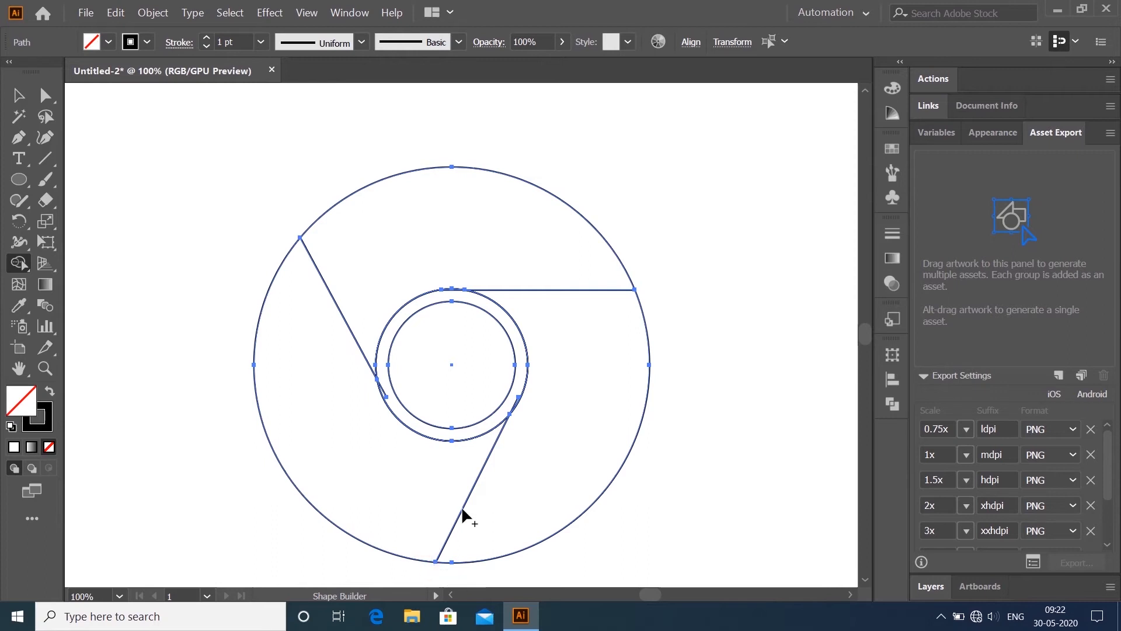
Remove the three short line ends overlapping the middle circle with the Shape Builder tool.
scroll(384, 390, "up", 5)
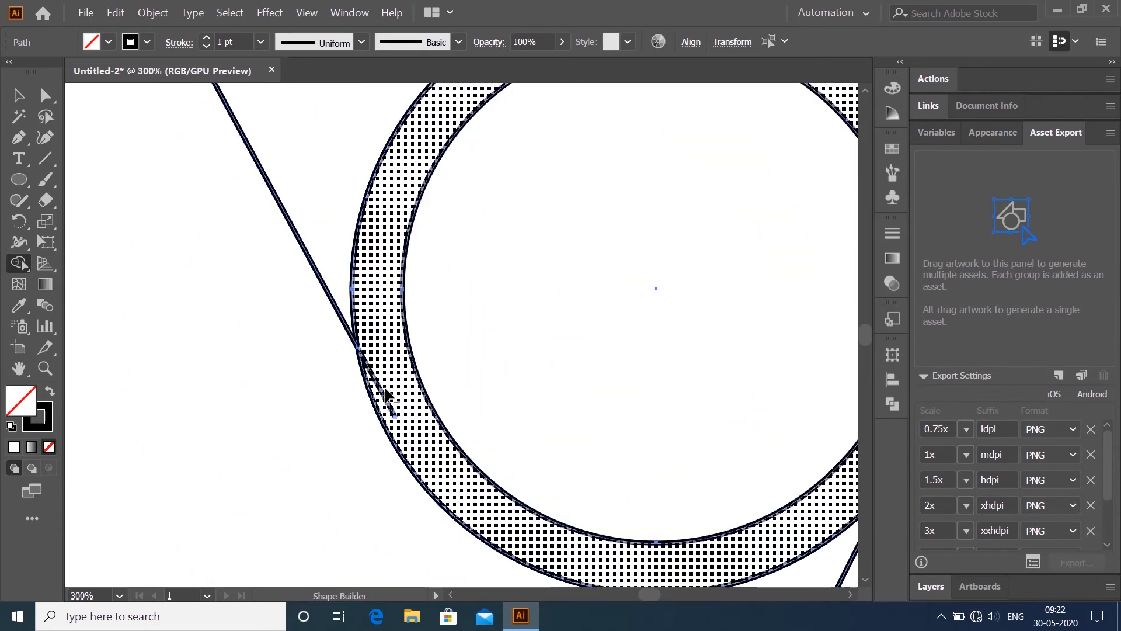
left_click(381, 400, "alt")
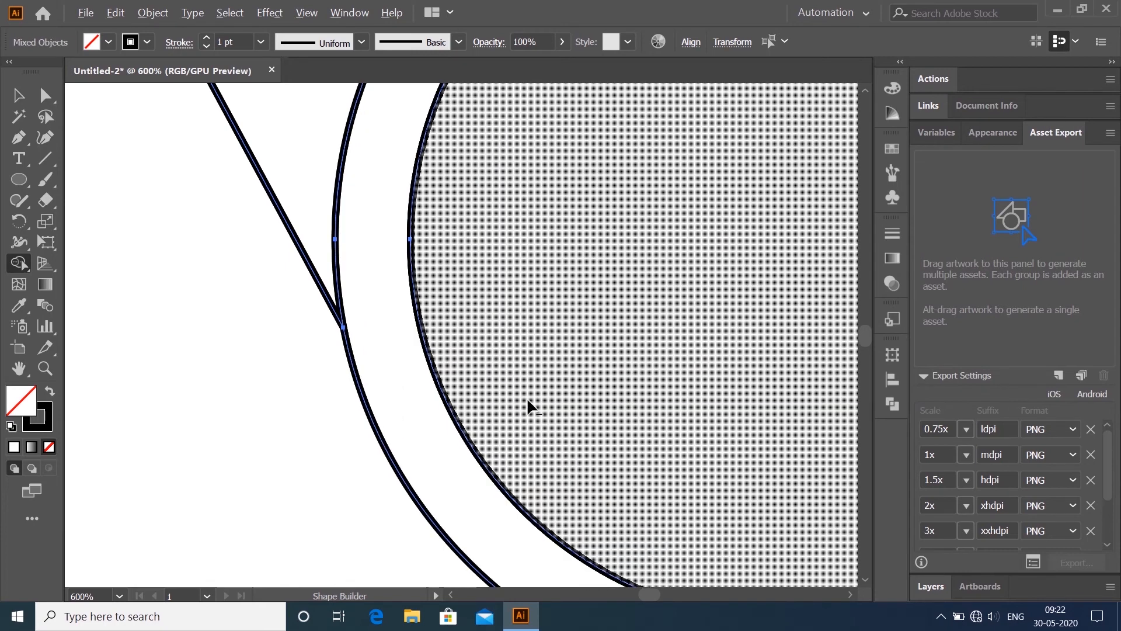
scroll(528, 405, "down", 4)
scroll(696, 426, "up", 5)
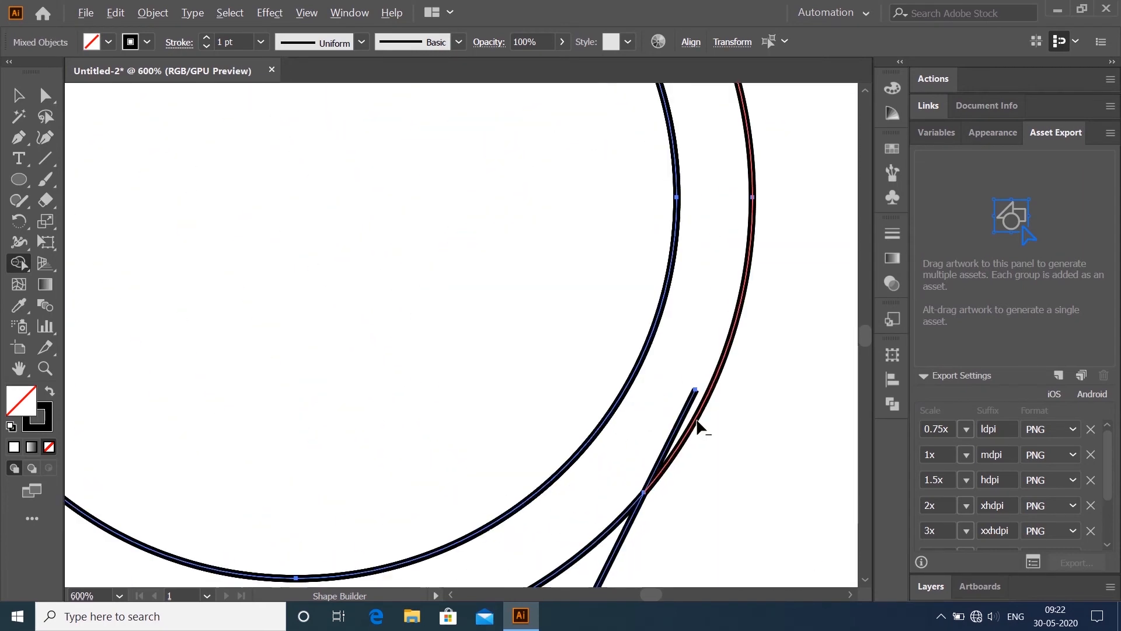
scroll(677, 434, "down", 5)
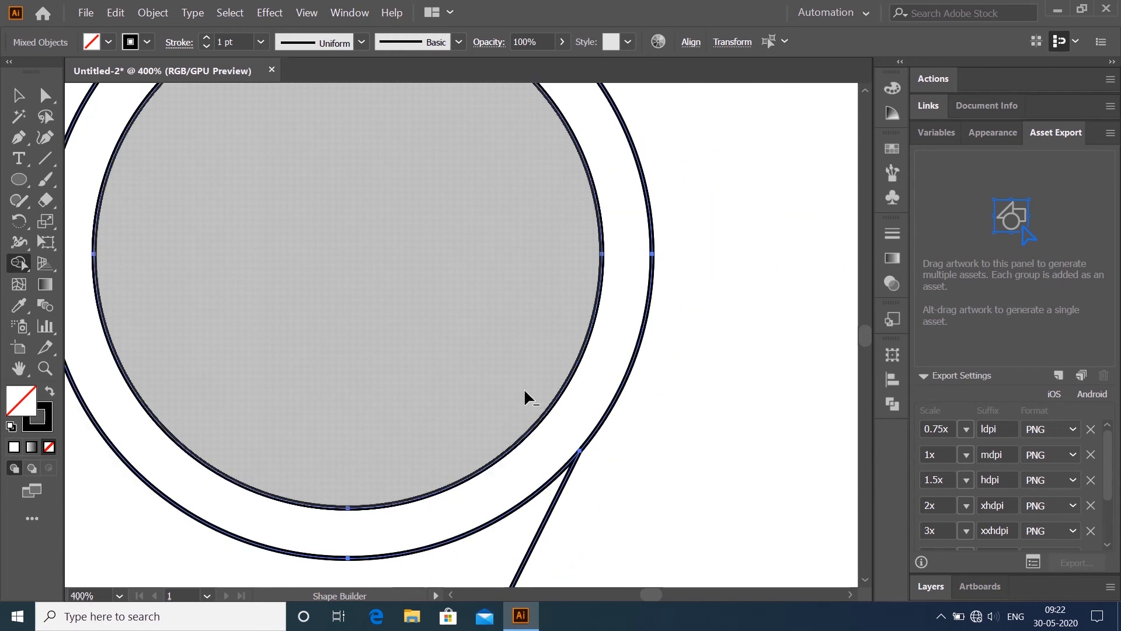
scroll(456, 222, "up", 7)
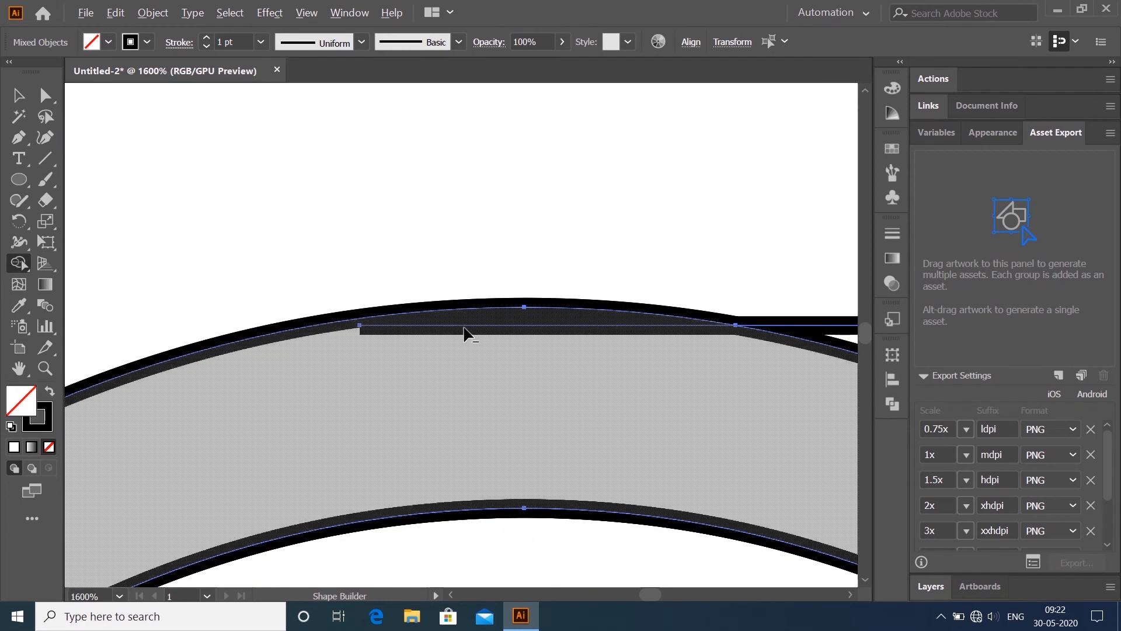
left_click(466, 327, "alt")
scroll(465, 327, "down", 7)
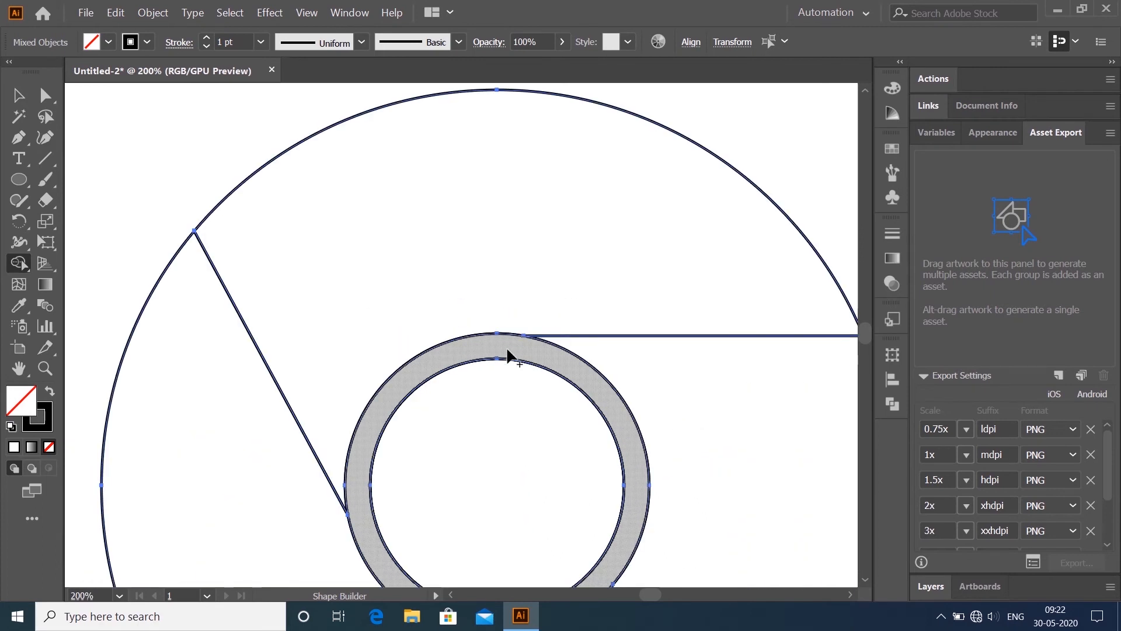
Form the ring around the center and the innermost circle as separate shapes with the Shape Builder tool.
left_click(524, 348)
left_click(518, 426)
scroll(523, 420, "down", 3)
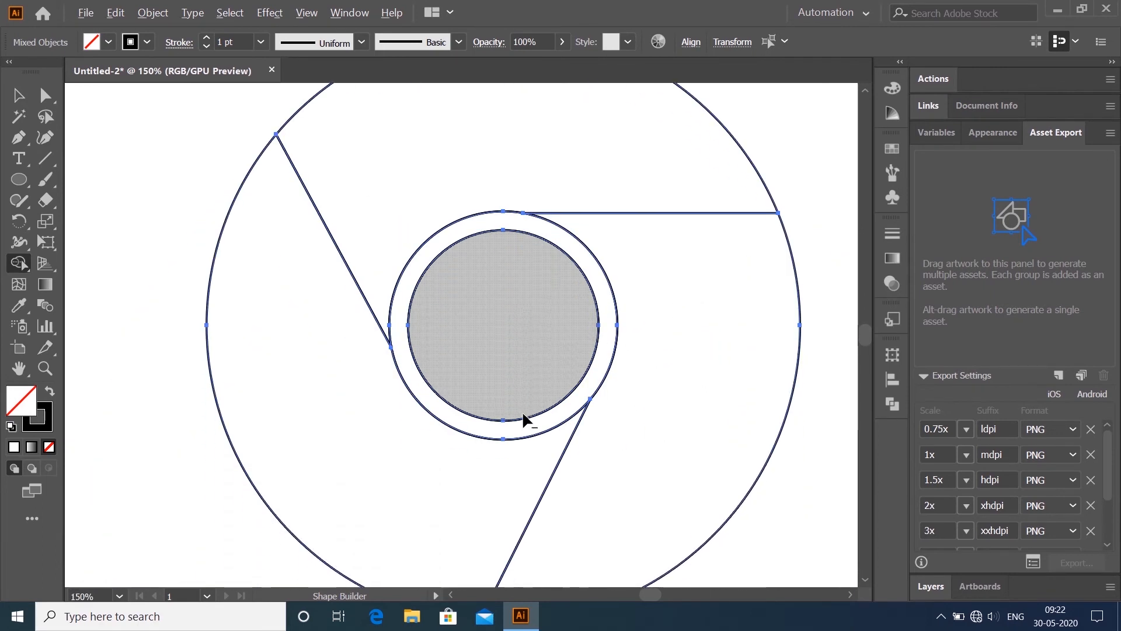
scroll(524, 419, "down", 2)
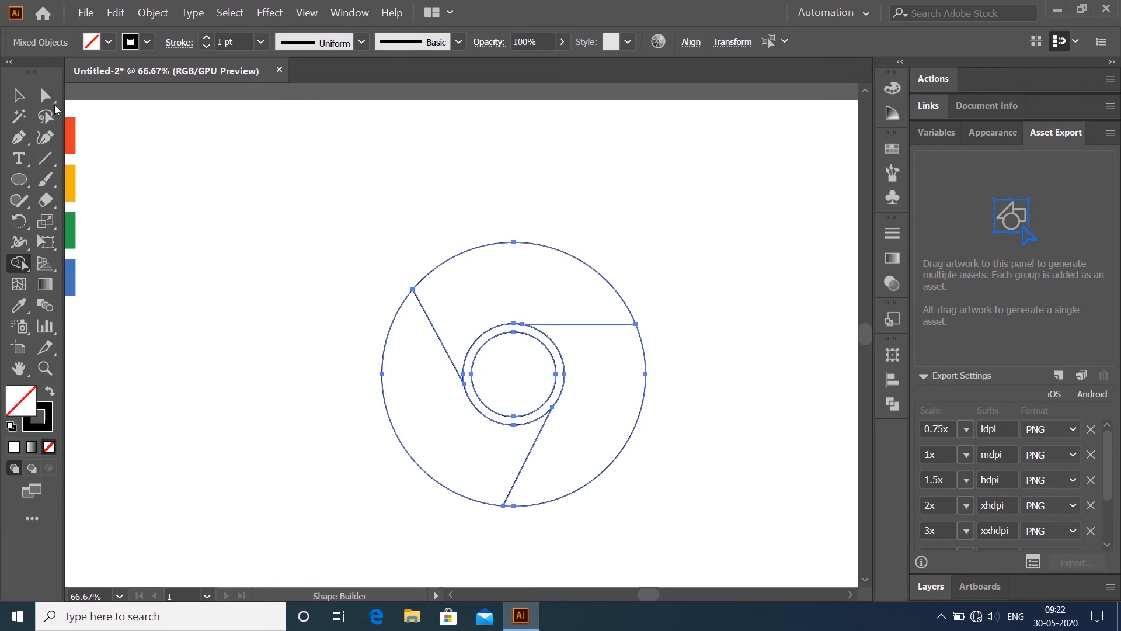
Swap fill and stroke on all the shapes to give them a black fill and no stroke, and deselect them.
left_click(27, 104)
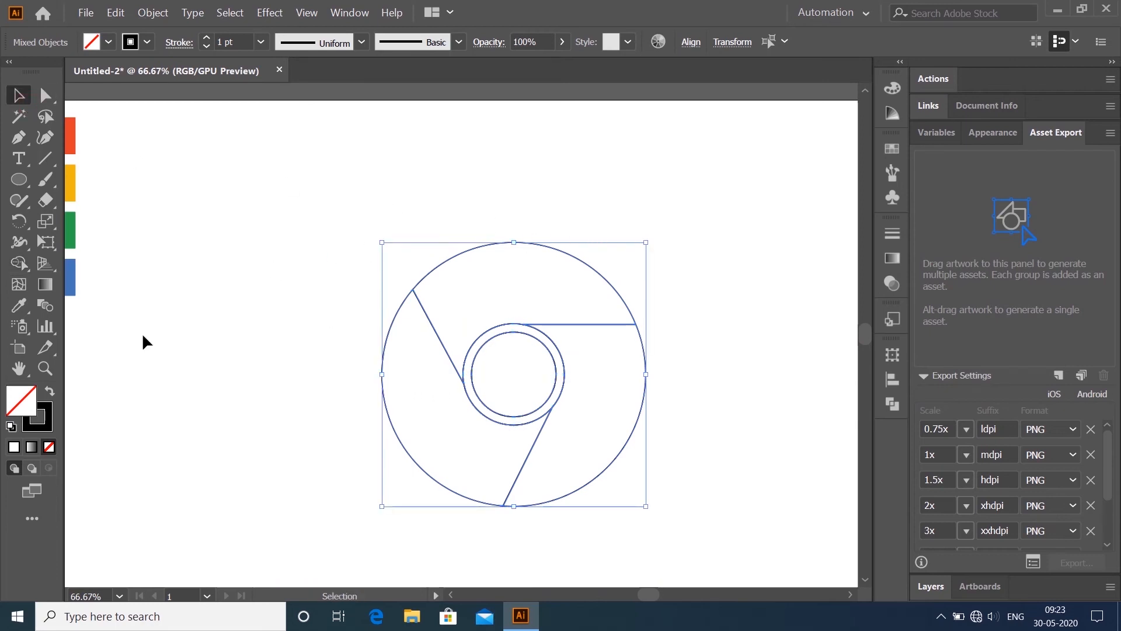
left_click(50, 392)
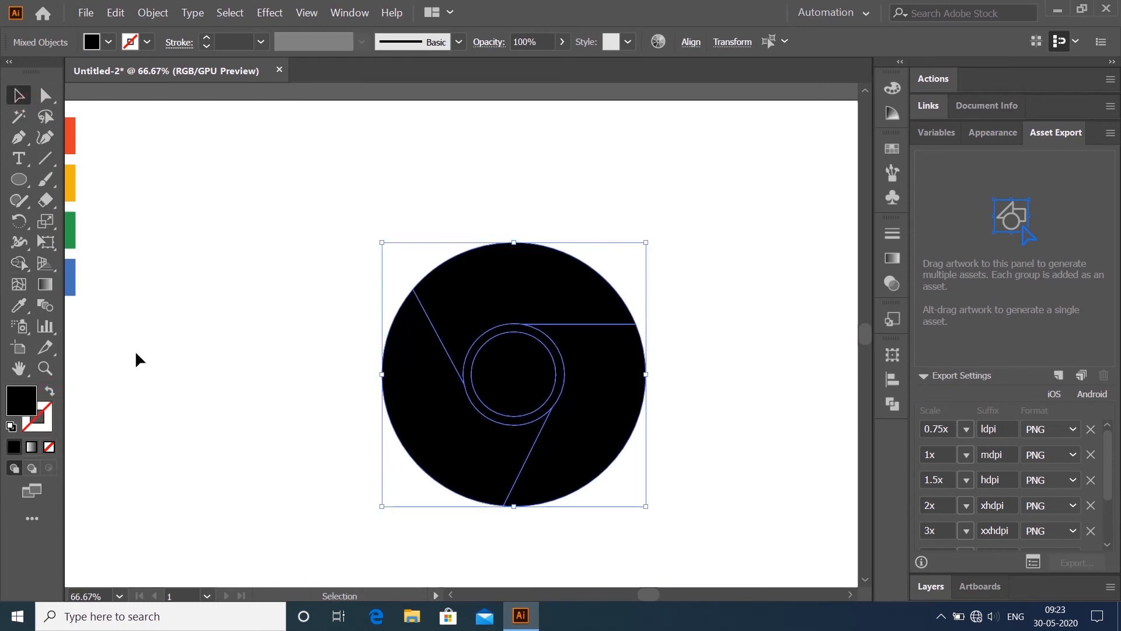
left_click(554, 215)
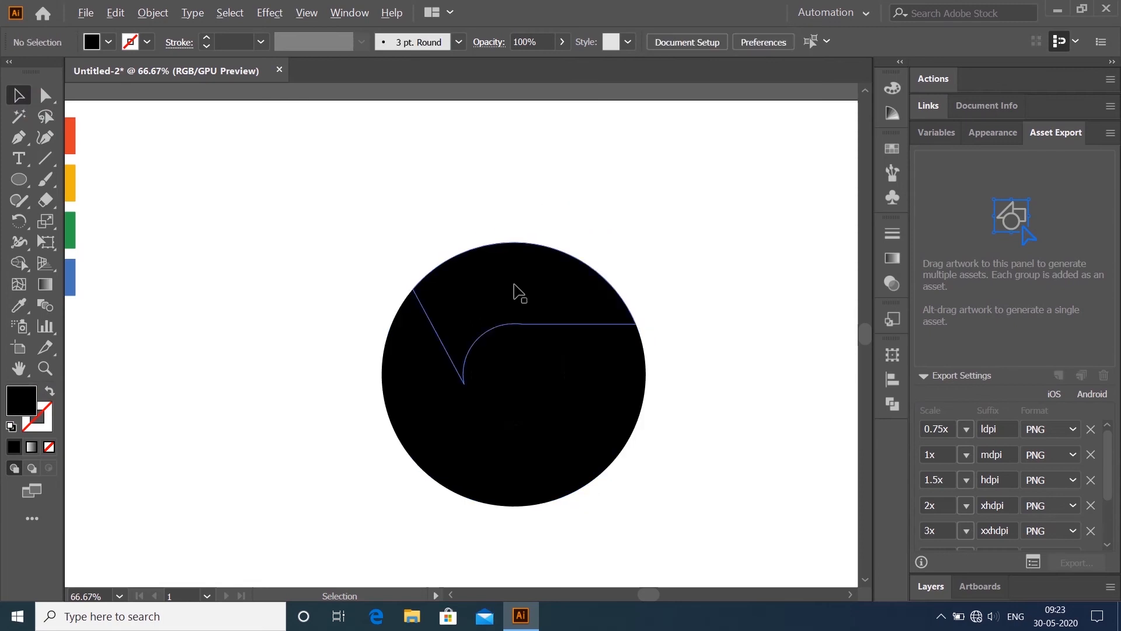
Fill the upper segment with the red sampled from the color swatch square using the Eyedropper.
scroll(514, 284, "down", 1)
left_click(528, 279)
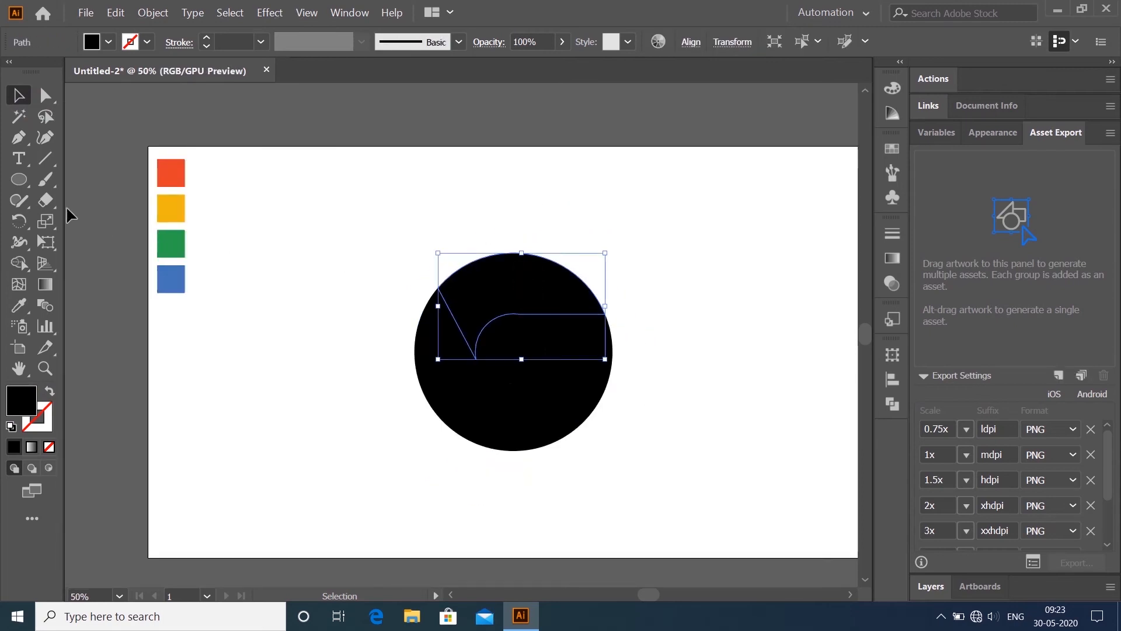
left_click(19, 304)
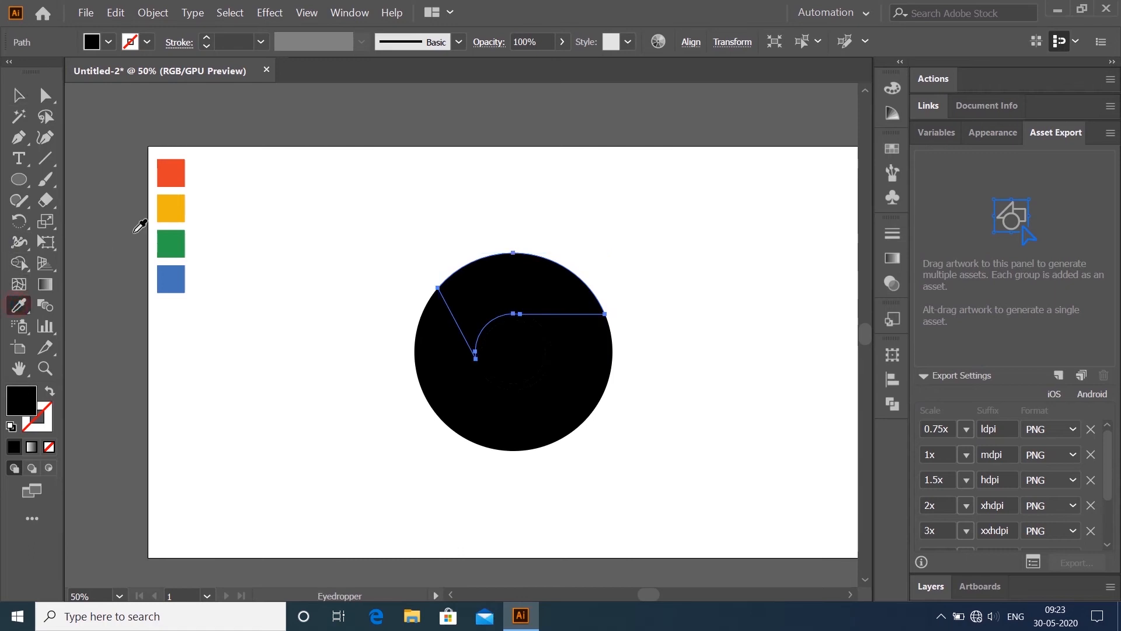
left_click(176, 171)
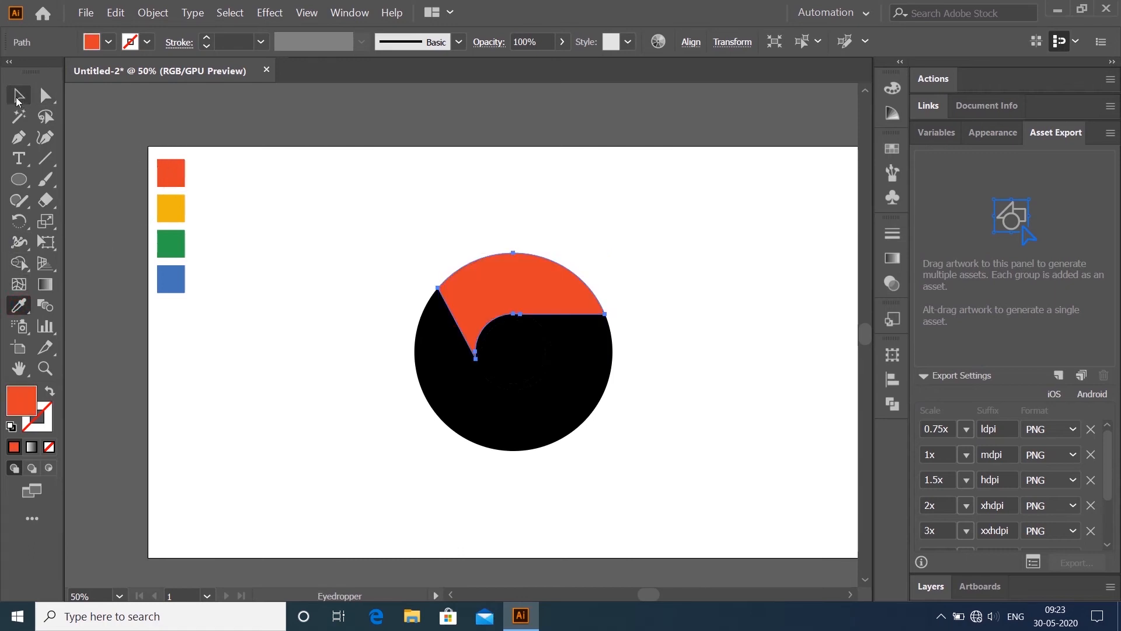
Fill the right segment with the yellow sampled from the color swatch square.
left_click(18, 99)
left_click(572, 382)
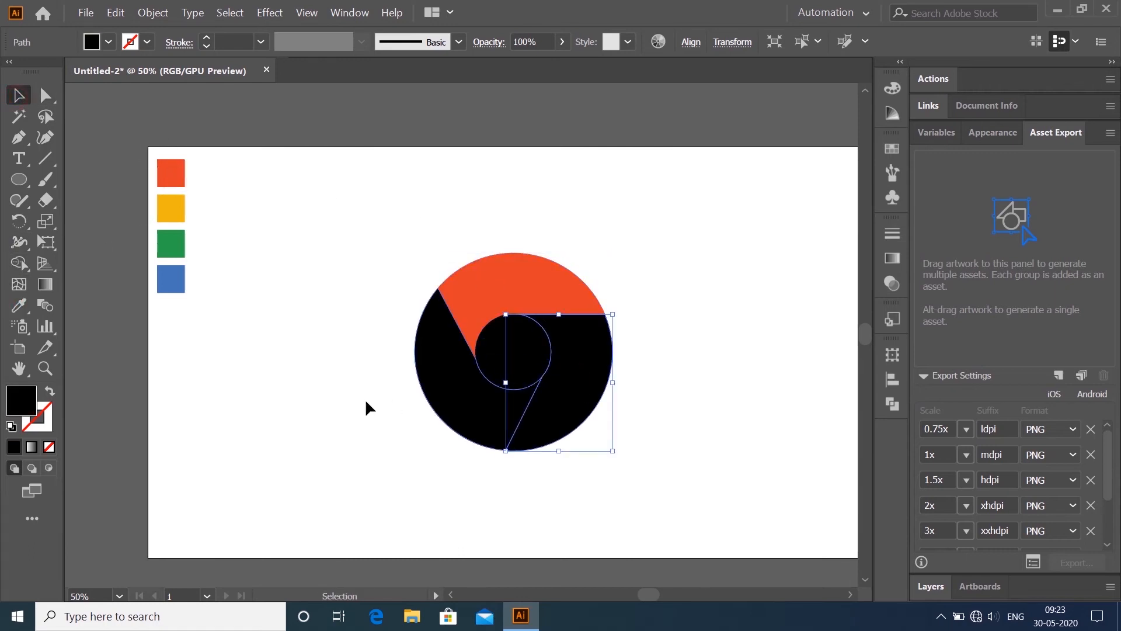
left_click(19, 305)
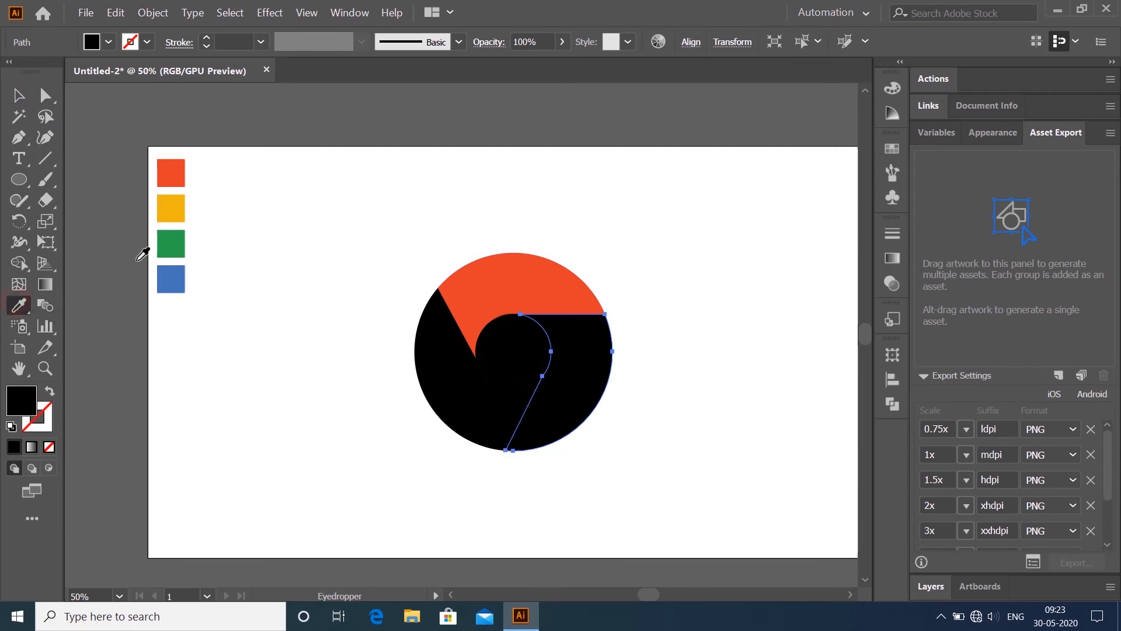
left_click(172, 214)
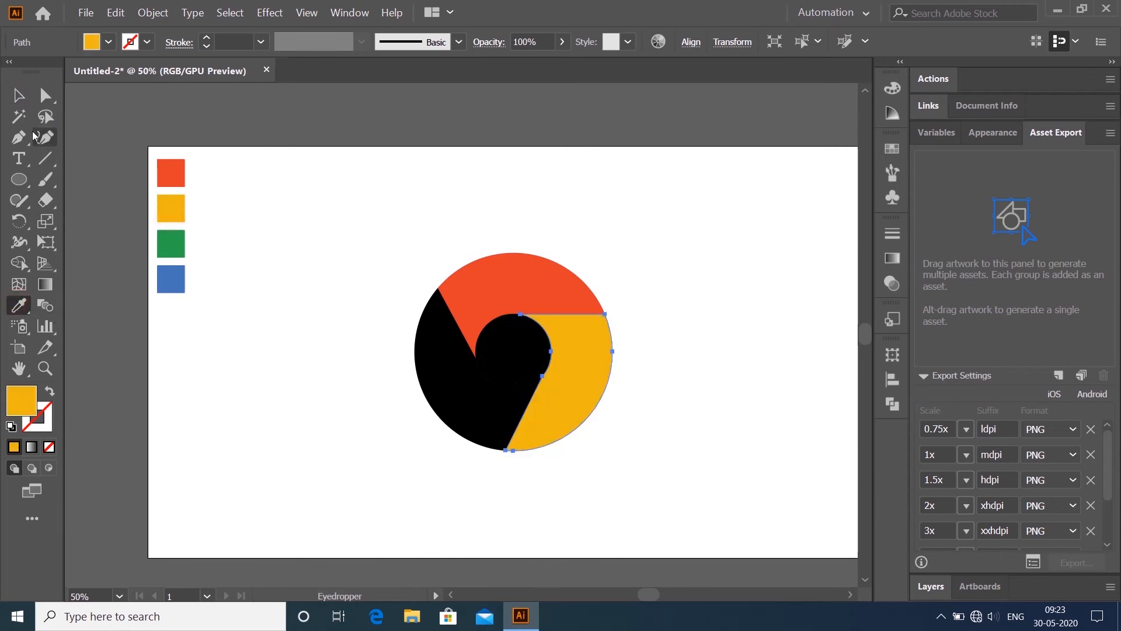
Fill the lower-left segment with the green sampled from the color swatch square.
left_click(18, 95)
left_click(432, 383)
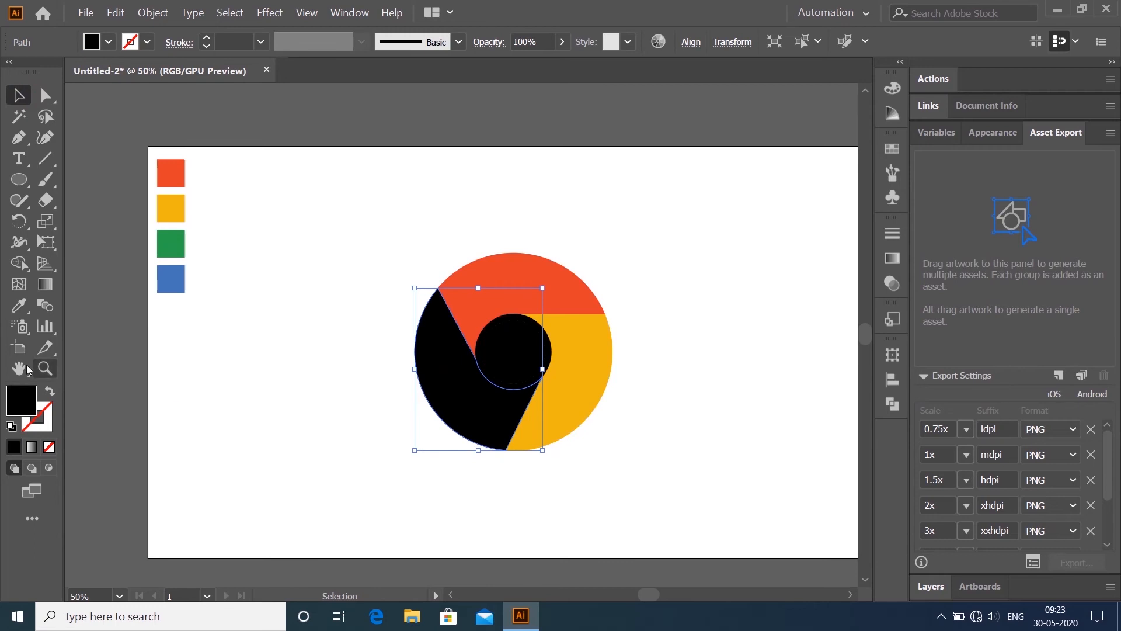
left_click(18, 305)
left_click(181, 241)
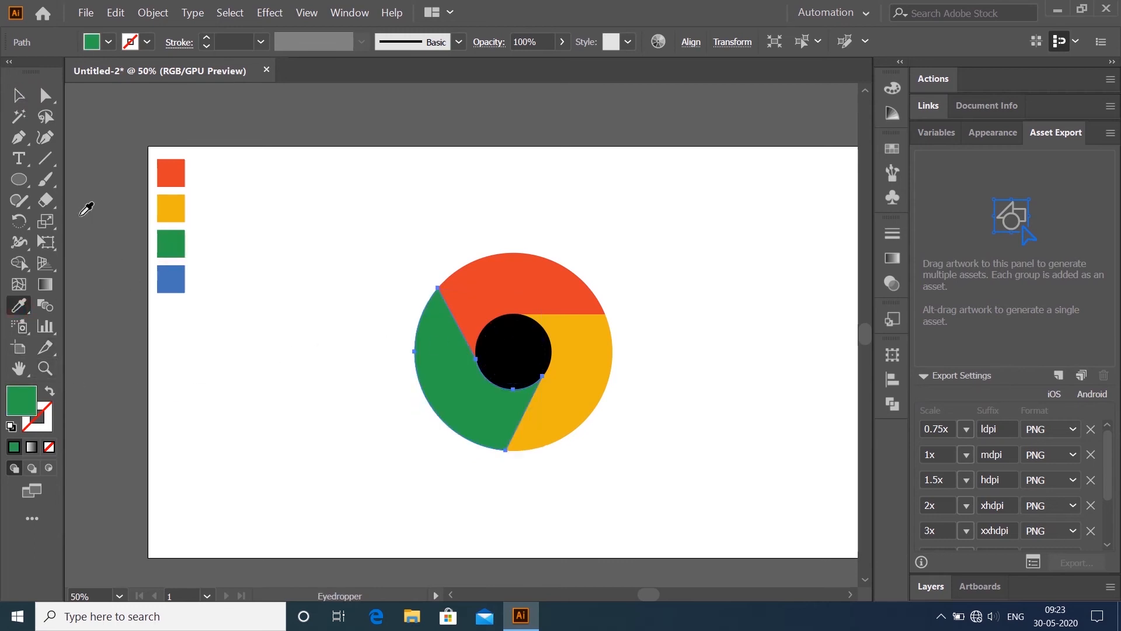
Fill the ring around the center circle with white sampled from the blank artboard.
left_click(18, 95)
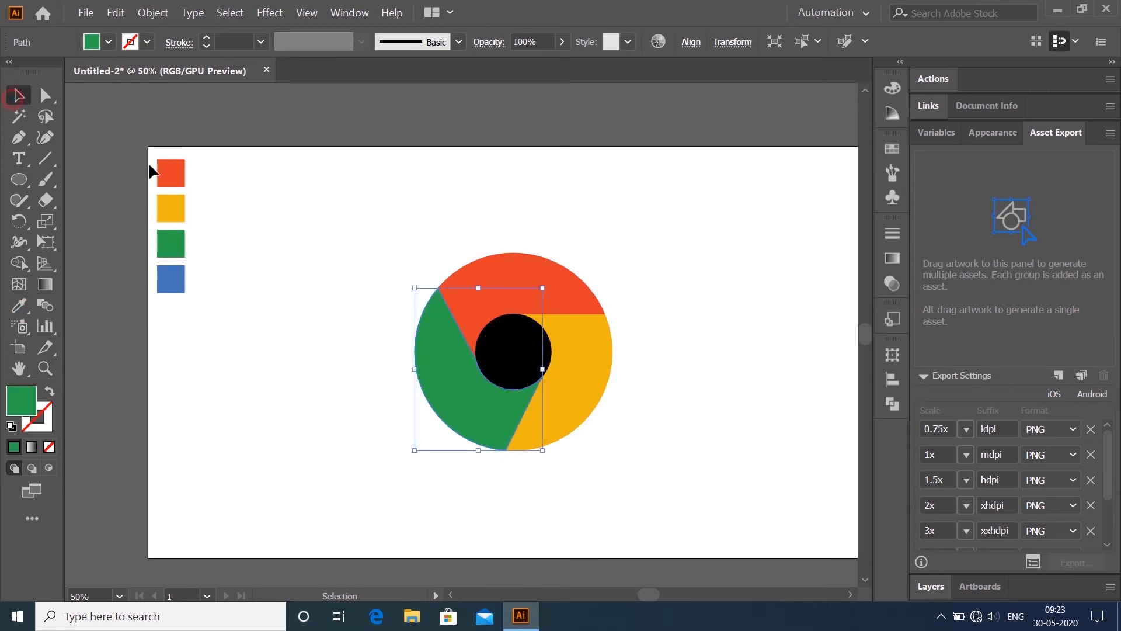
left_click(549, 351)
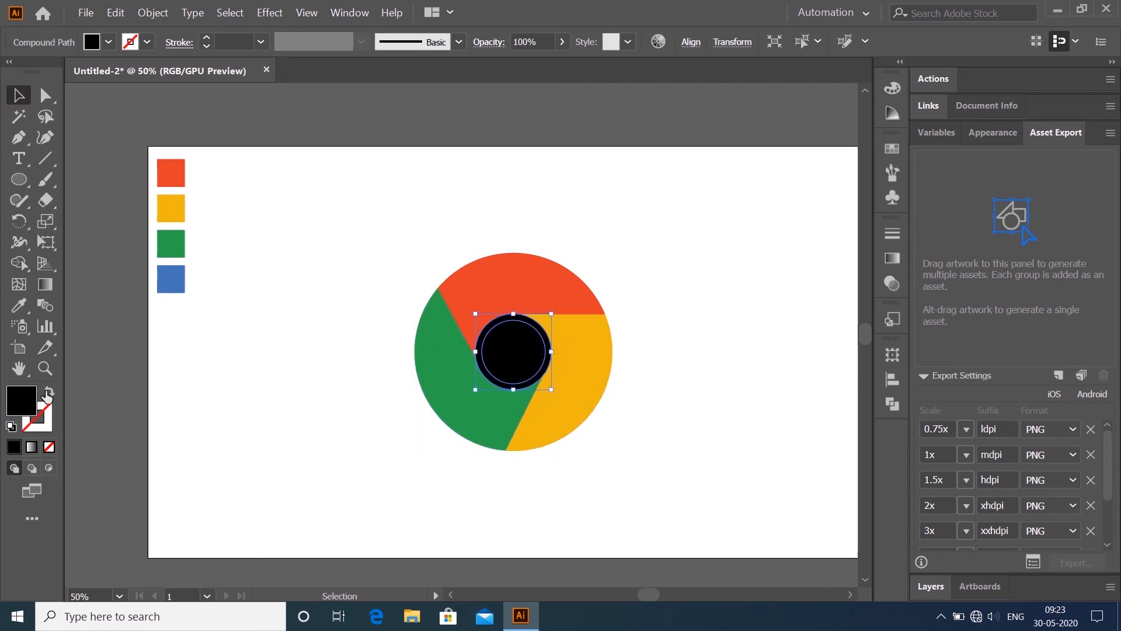
left_click(19, 307)
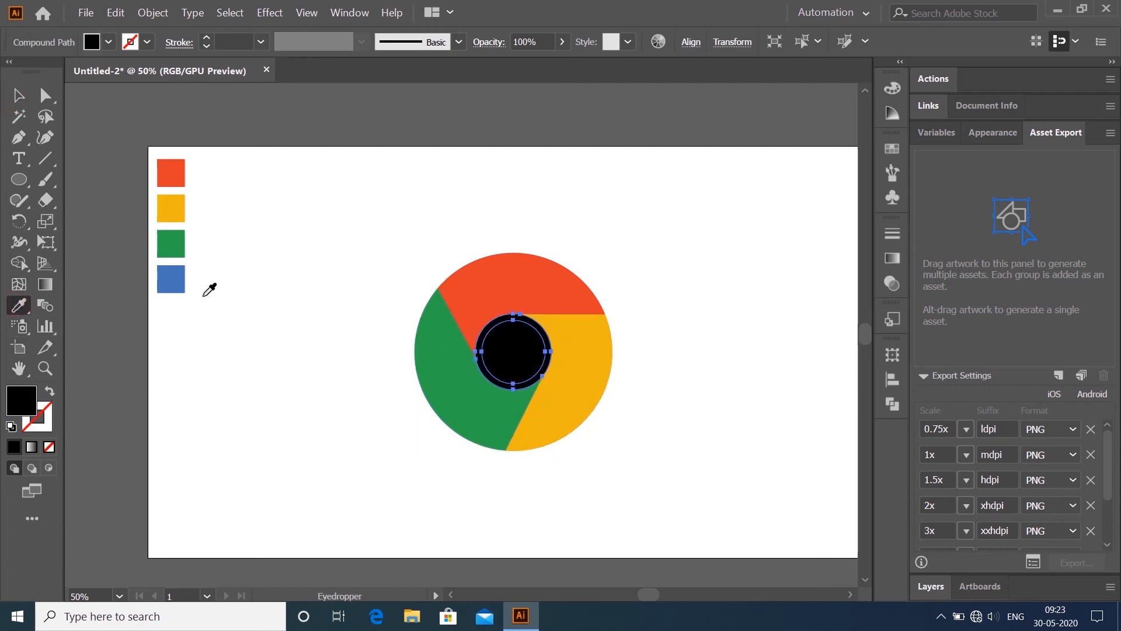
left_click(225, 291)
Fill the center circle with the blue sampled from the color swatch square.
left_click(19, 95)
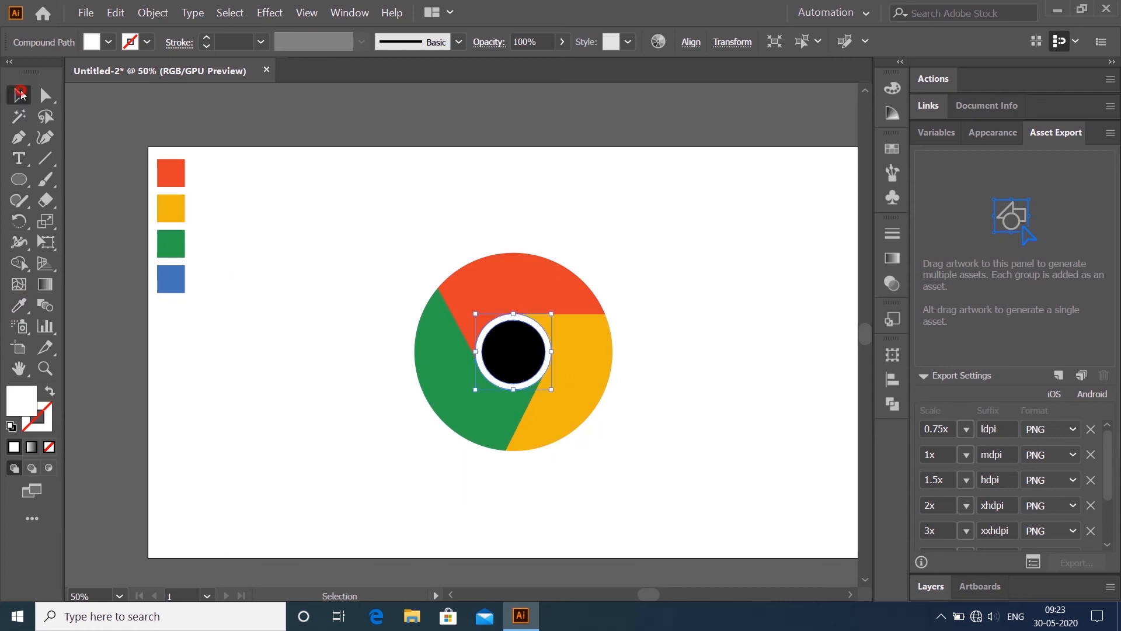
left_click(513, 350)
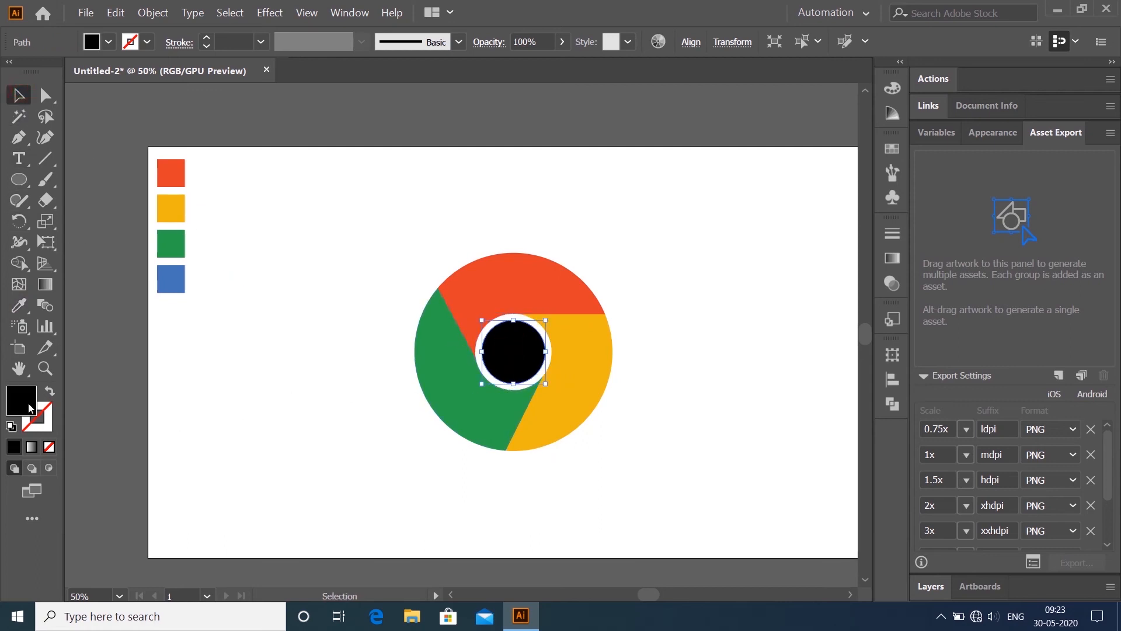
left_click(19, 304)
left_click(177, 277)
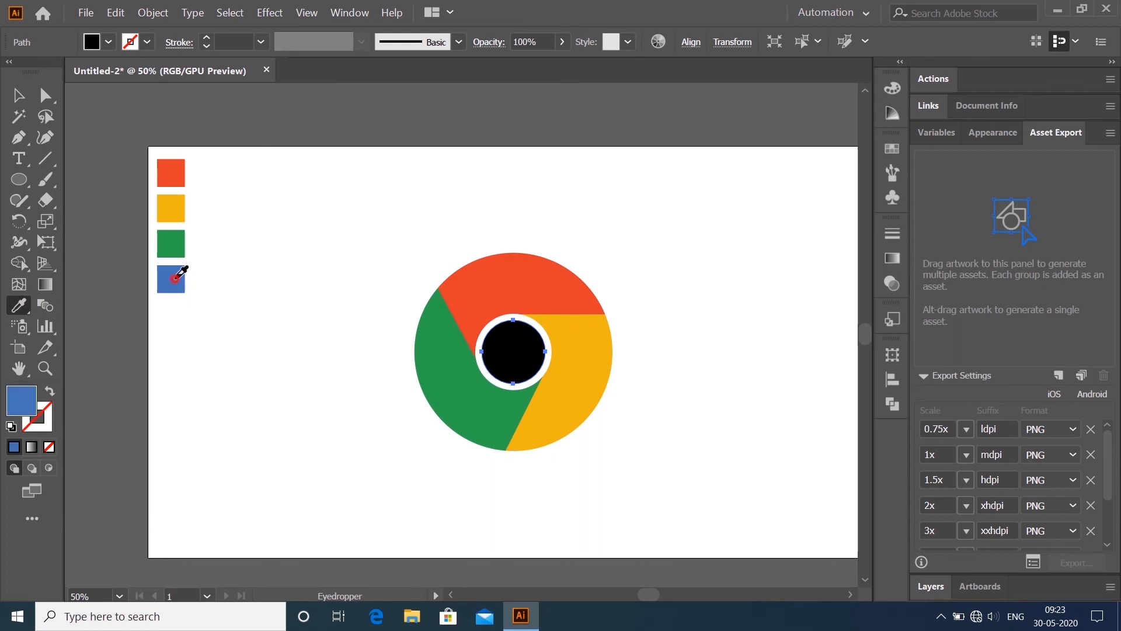
Select all the logo shapes and group them.
left_click(21, 95)
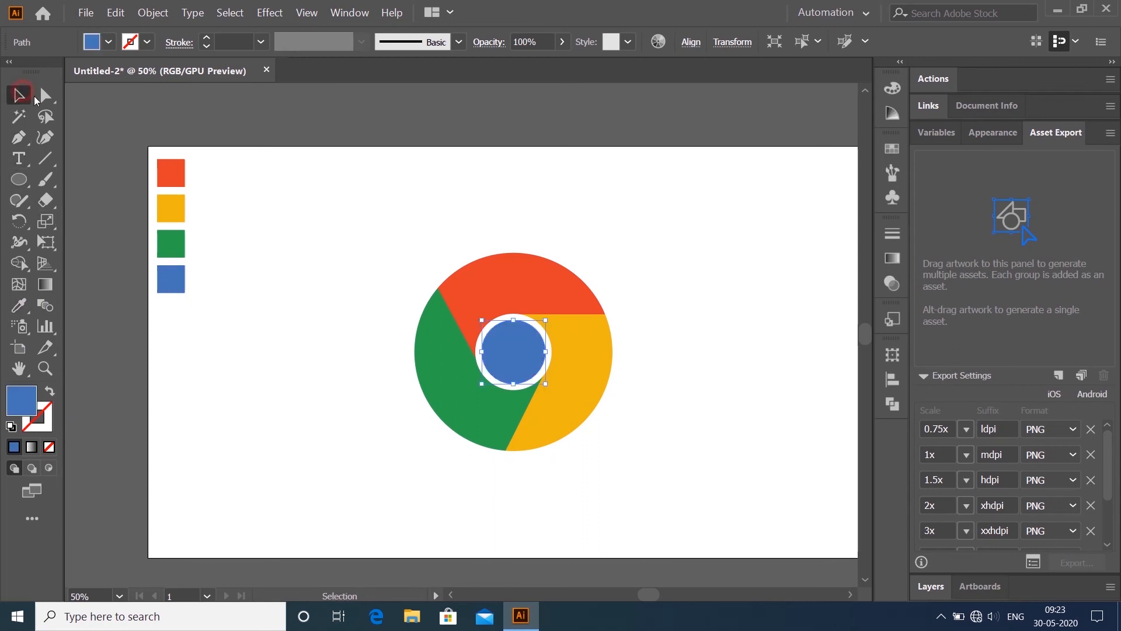
left_click(561, 179)
left_click_drag(543, 349, 668, 492)
right_click(580, 354)
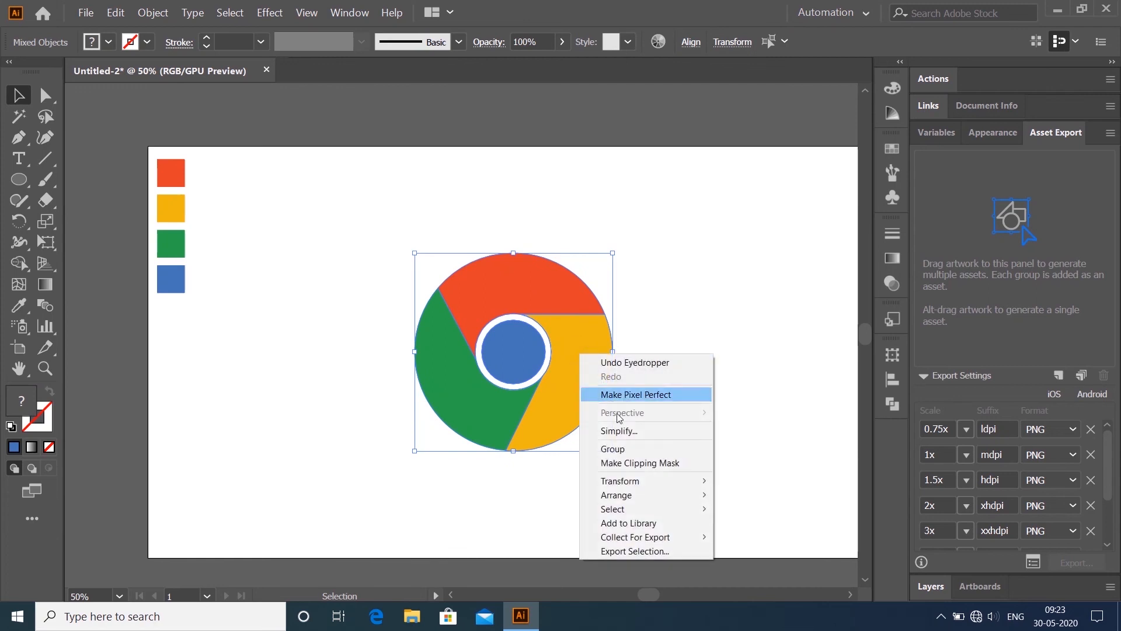
left_click(622, 449)
Align the grouped logo to the artboard's horizontal center and deselect it.
left_click(608, 335)
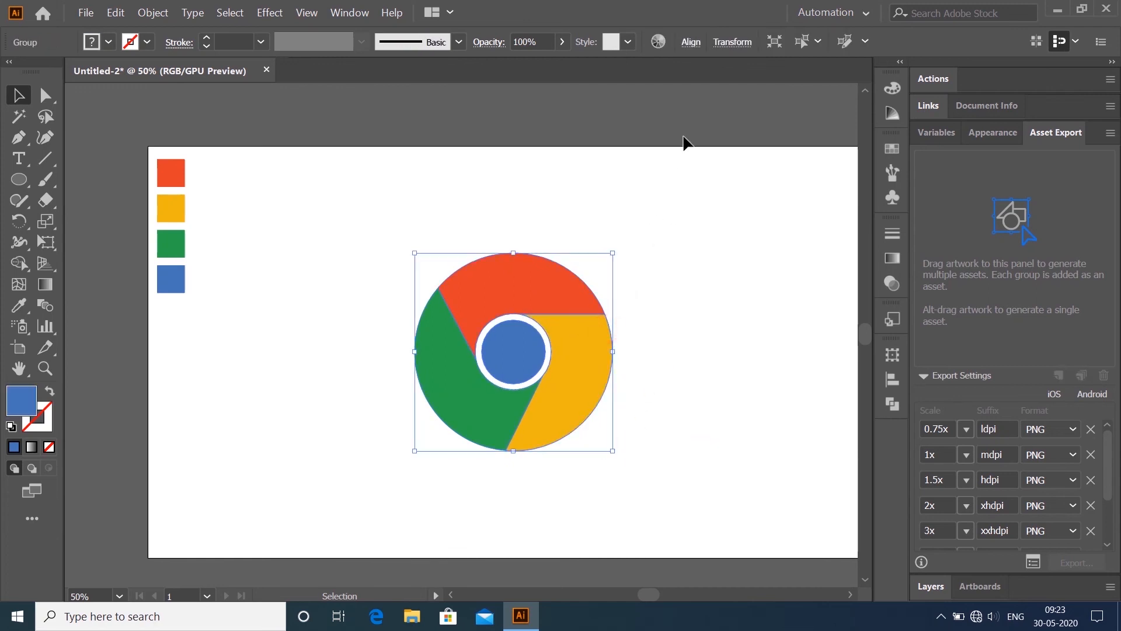
left_click(690, 42)
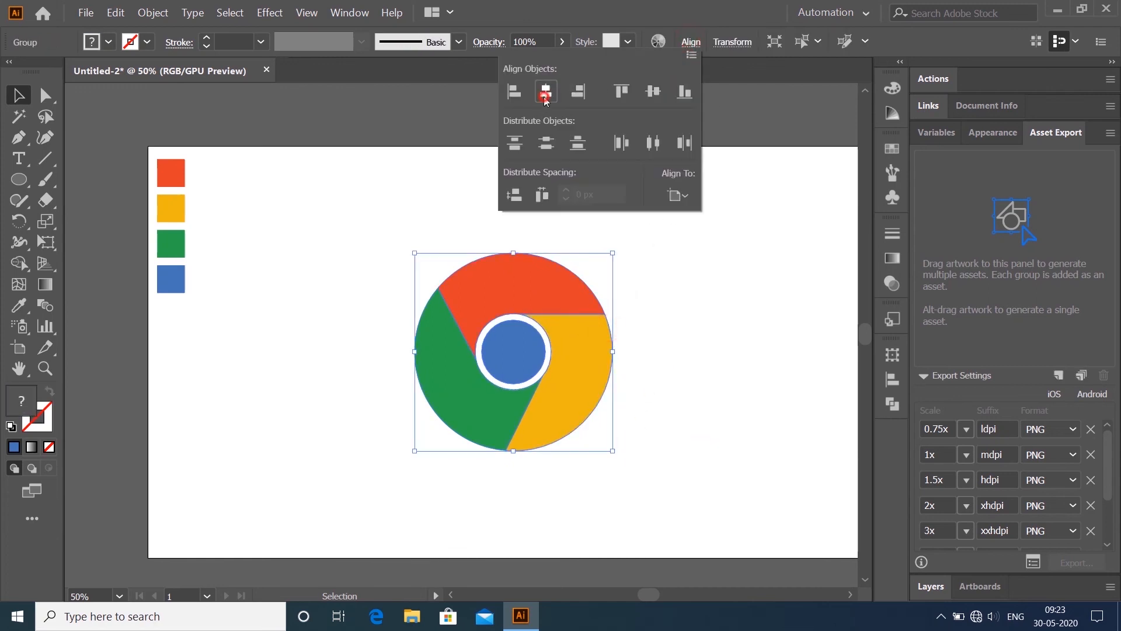
left_click(761, 261)
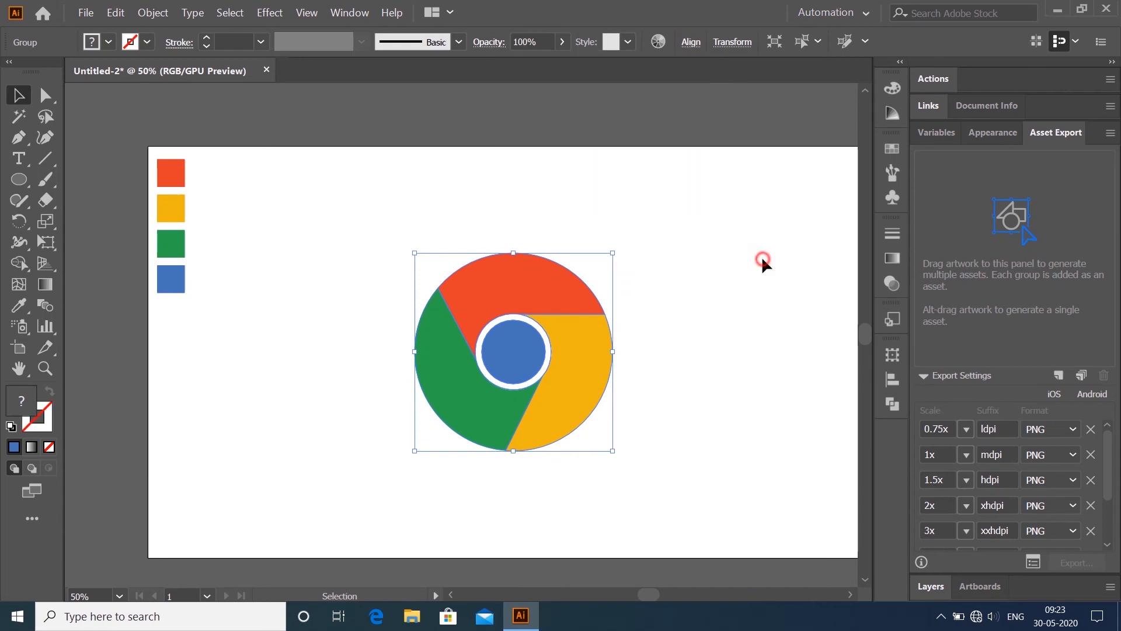
left_click(758, 275)
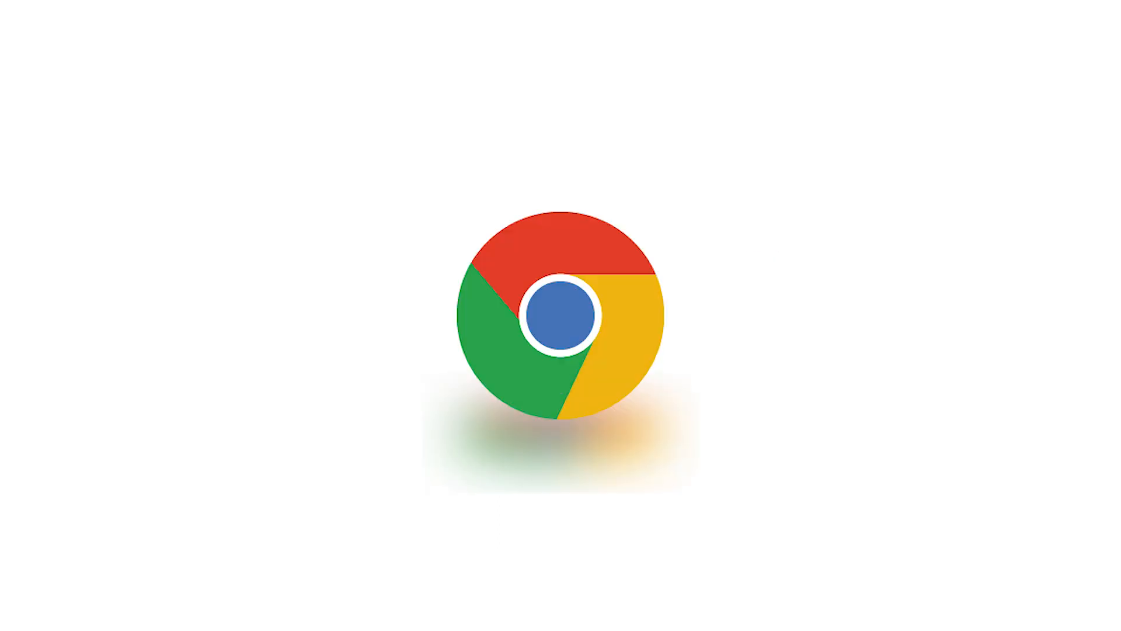